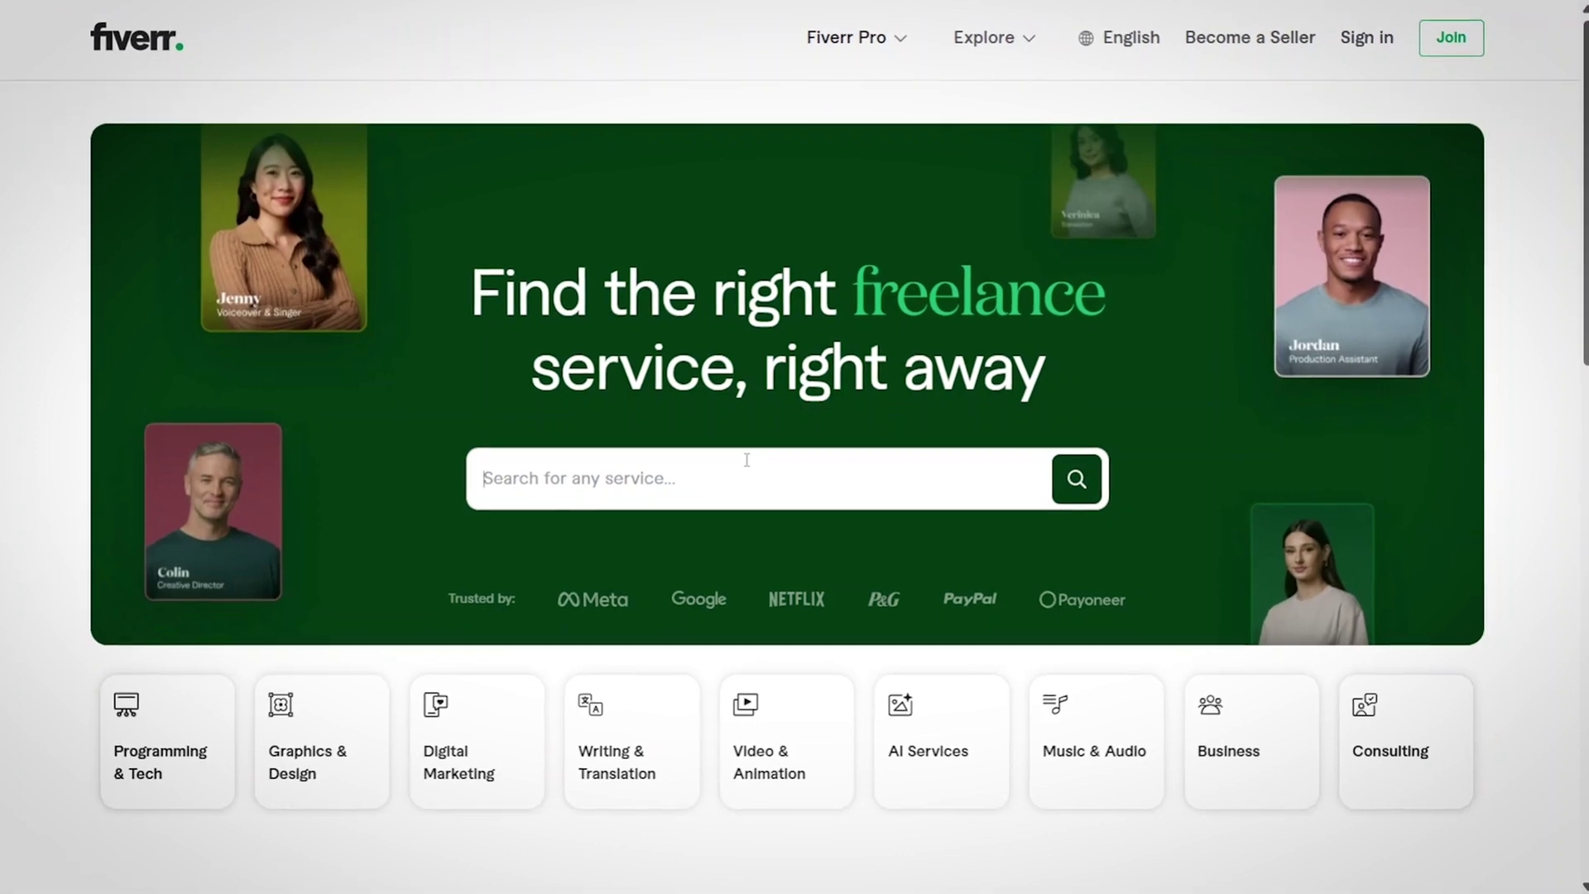
- Search Fiverr for 'ugc videos' and open a Fiverr's Choice creator's gig page
type("ugc videos")
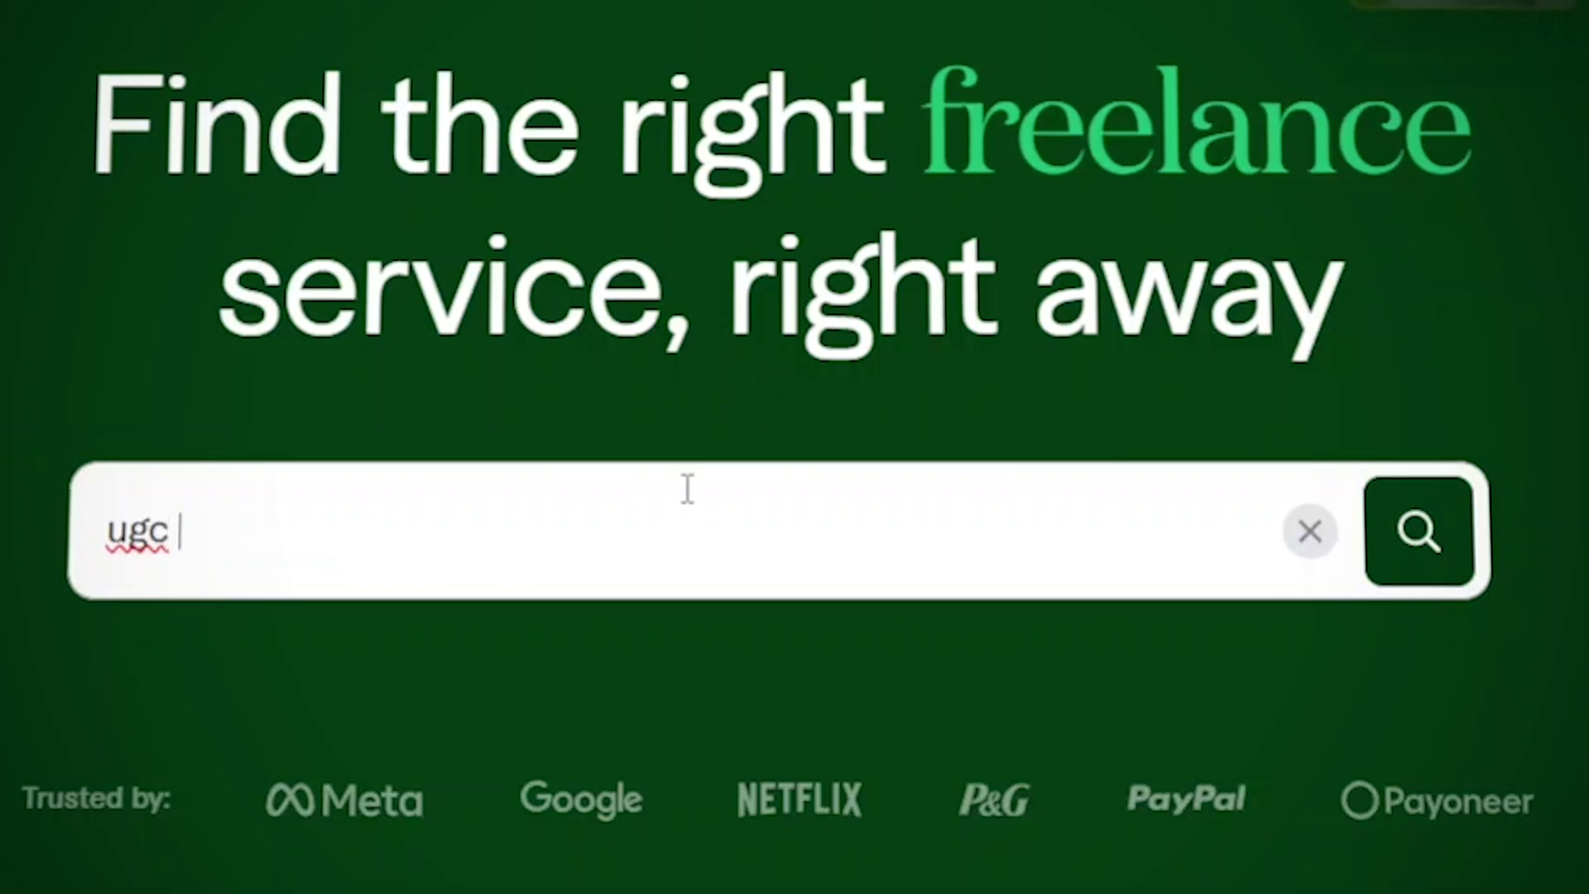
key("Return")
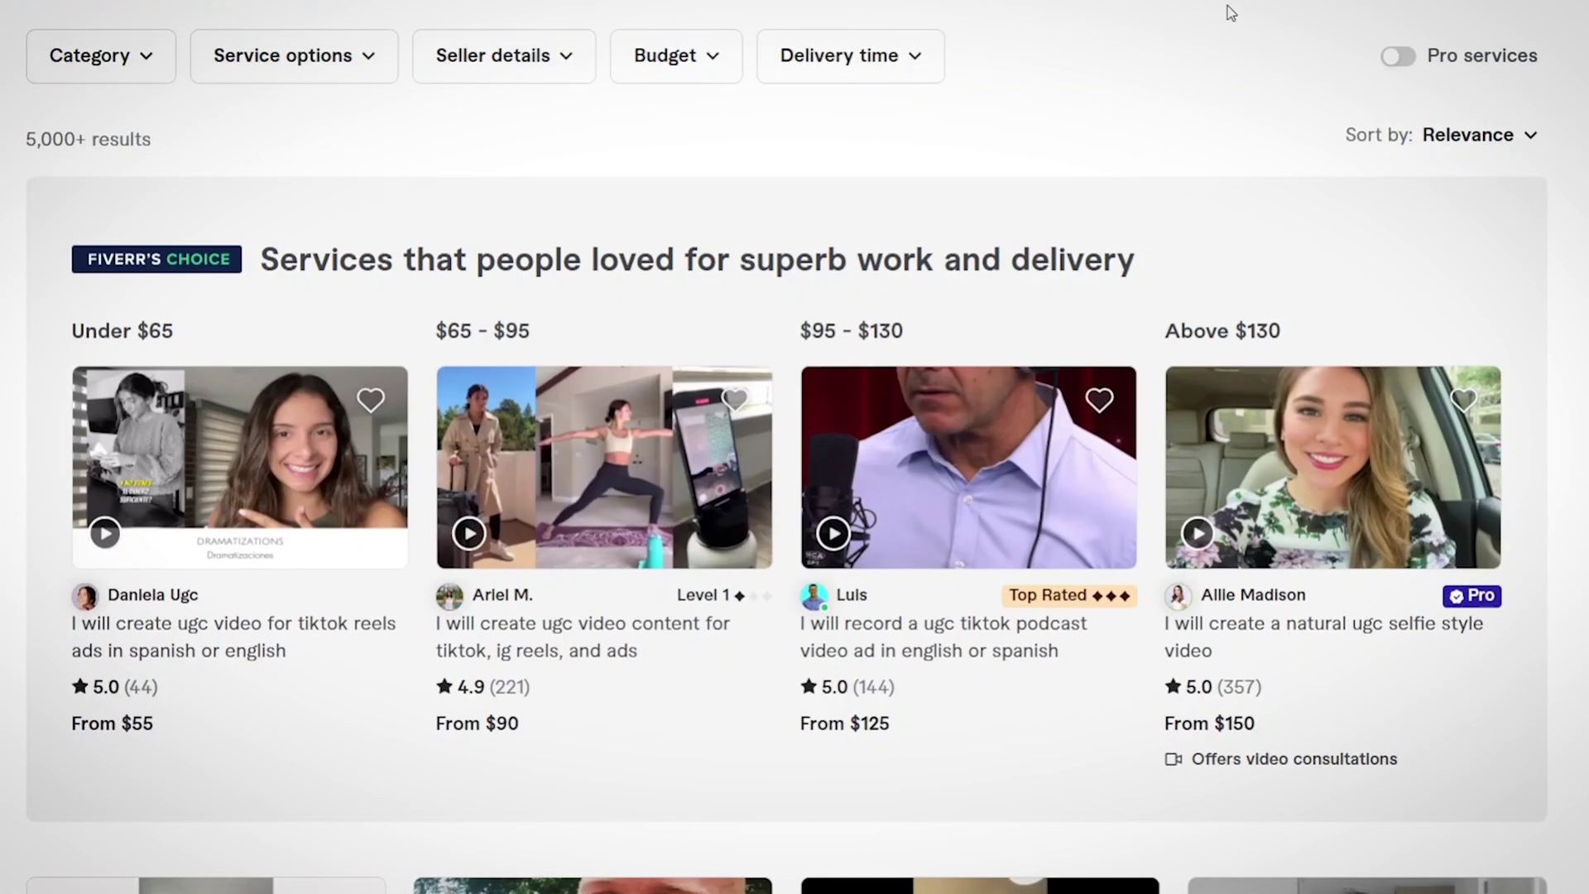
scroll(1188, 337, "down", 1)
left_click(1182, 344)
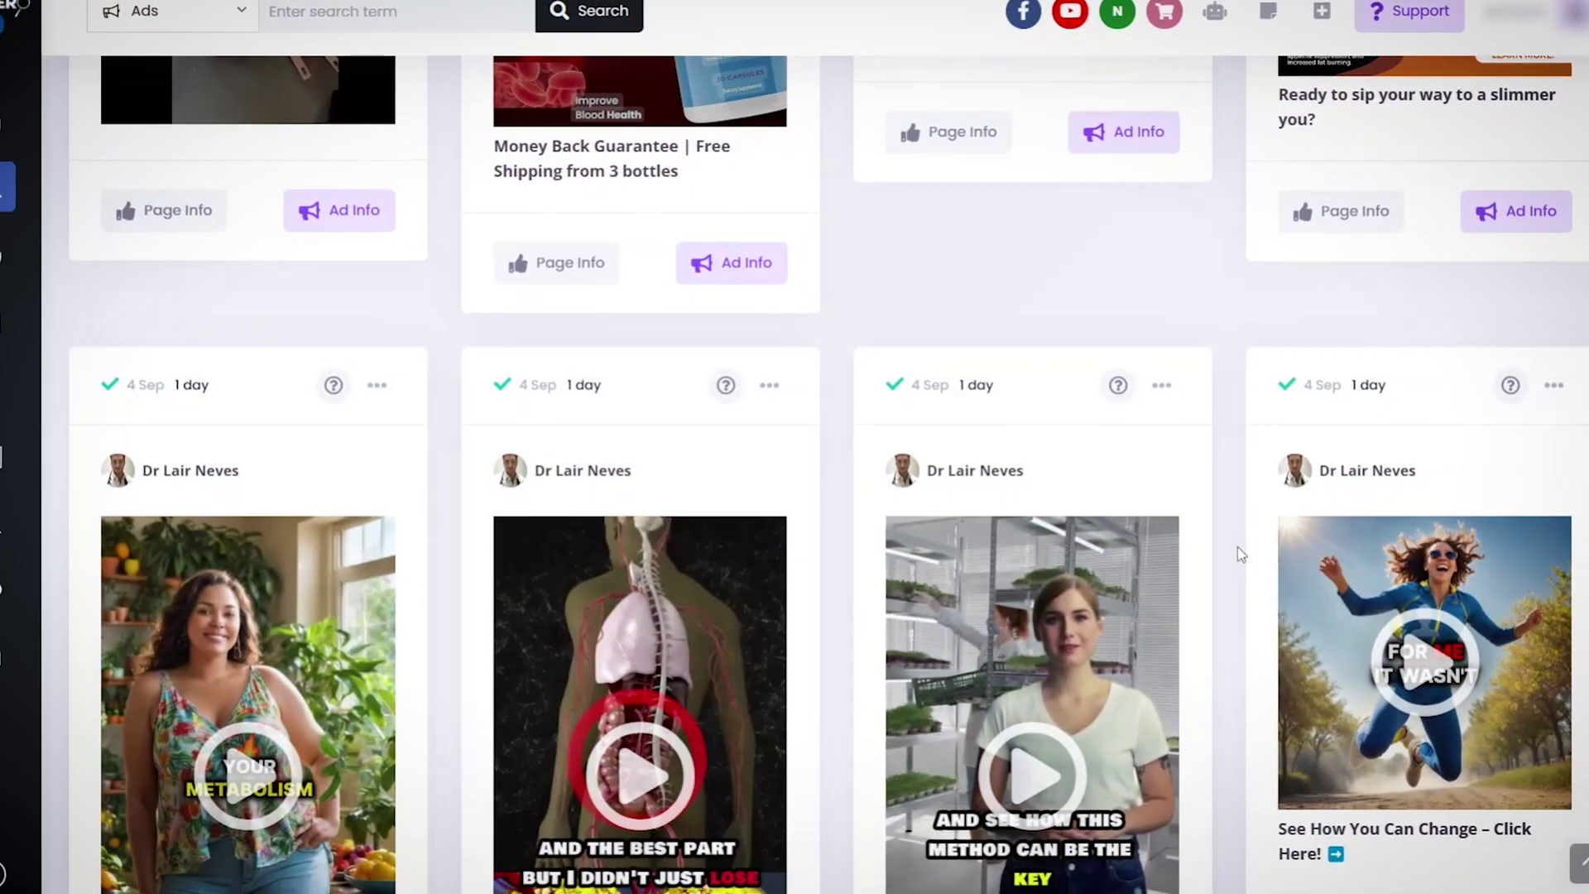
- Scroll further down the Spy Hero feed through more weight-loss video ads
scroll(1234, 546, "down", 2)
scroll(1233, 546, "down", 2)
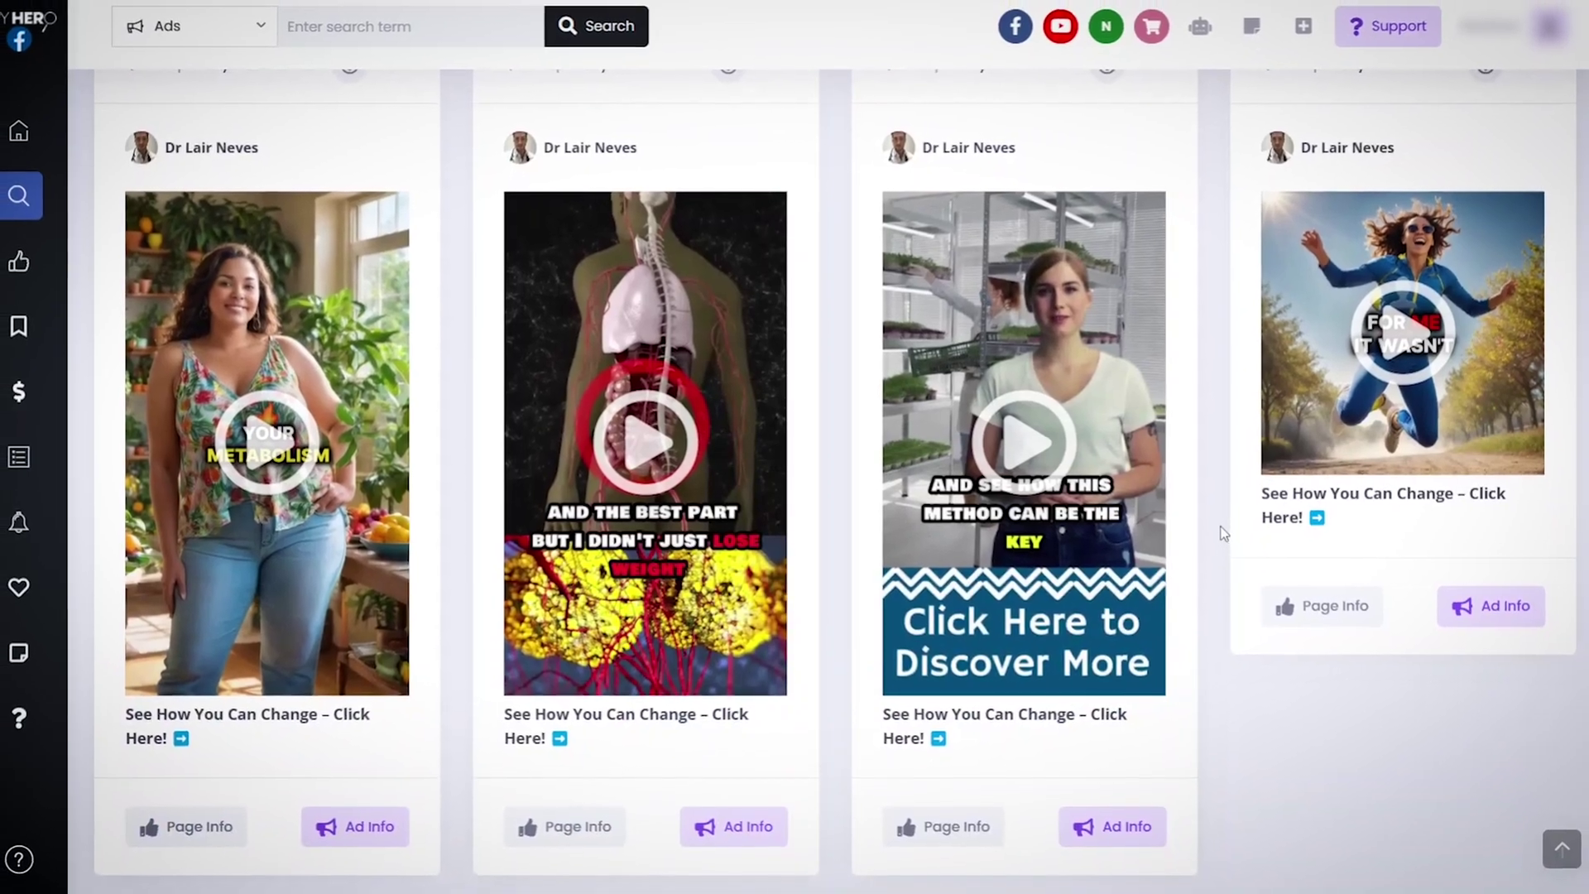
scroll(1221, 534, "down", 2)
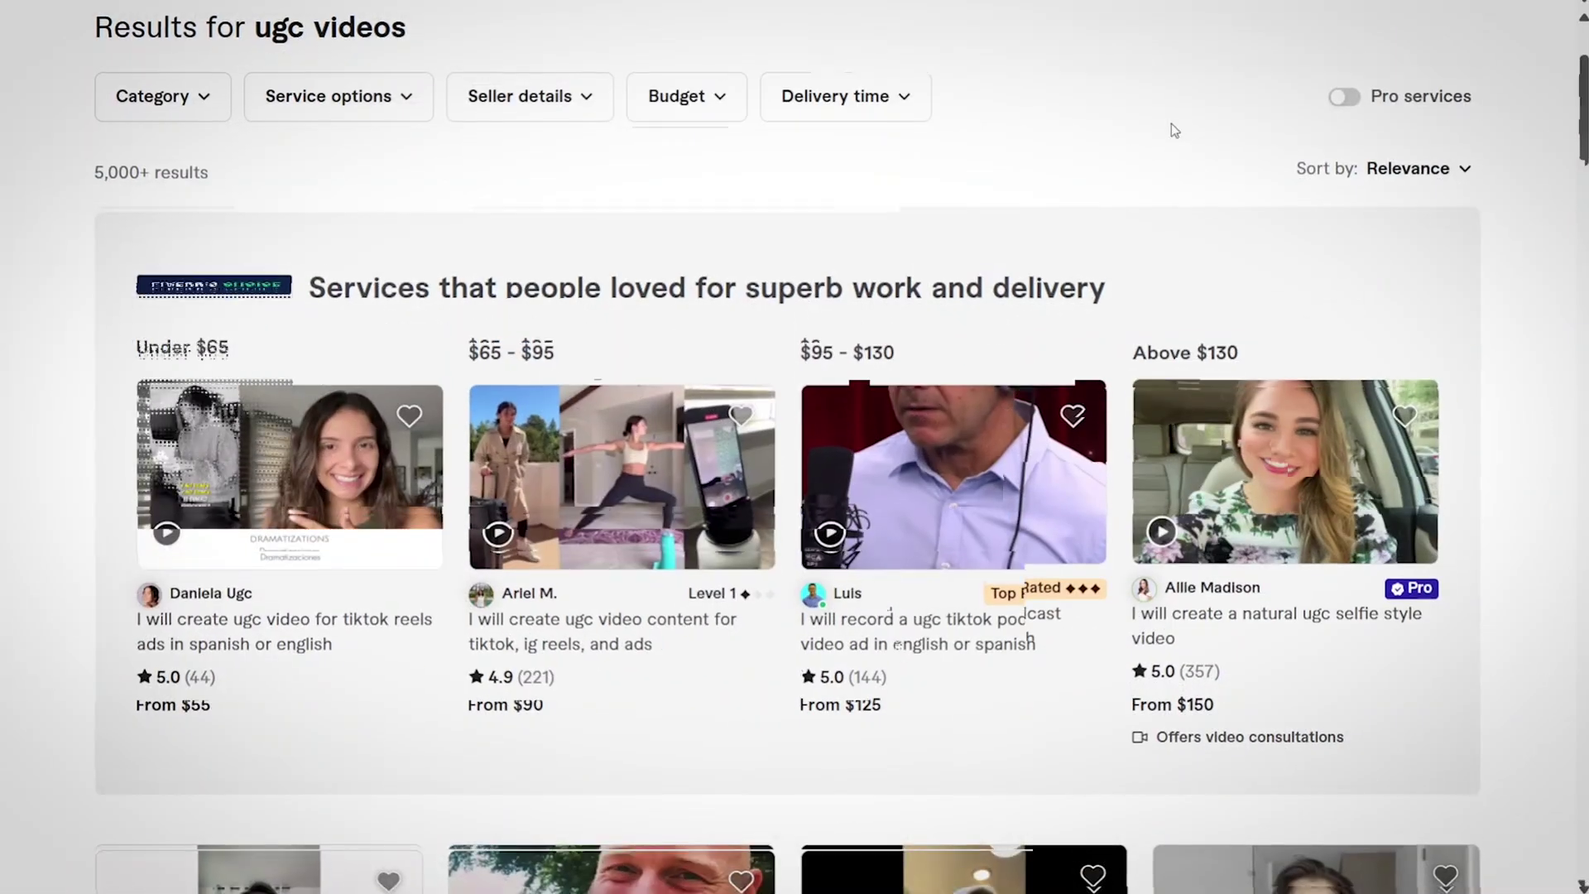
scroll(1088, 483, "down", 1)
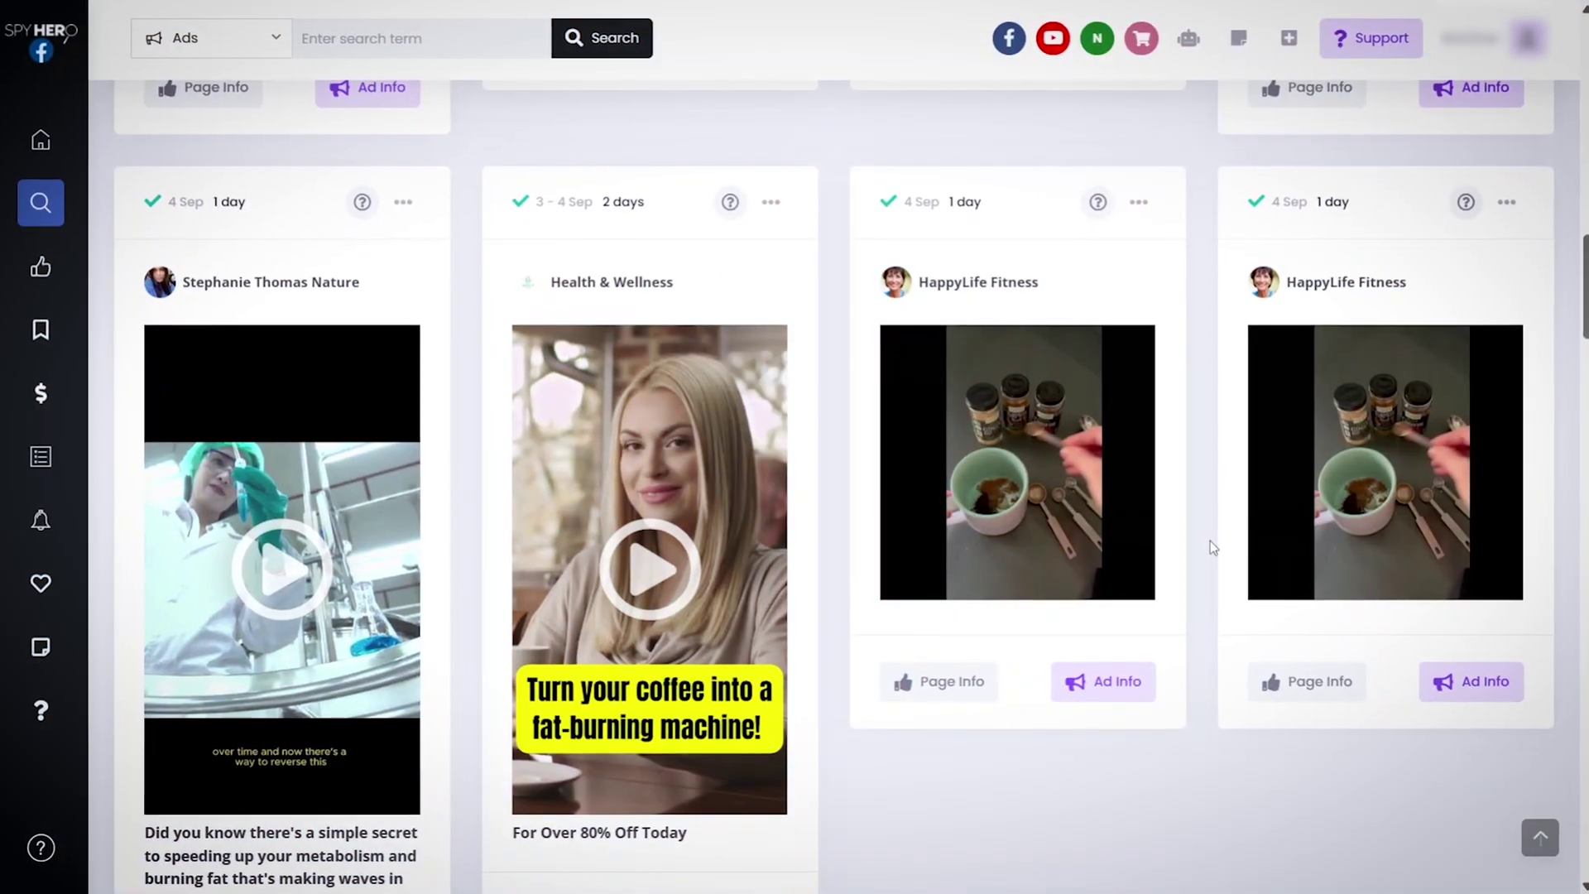
- Scroll through several more rows of health and weight-loss ad cards
scroll(1210, 539, "down", 4)
scroll(1214, 548, "down", 8)
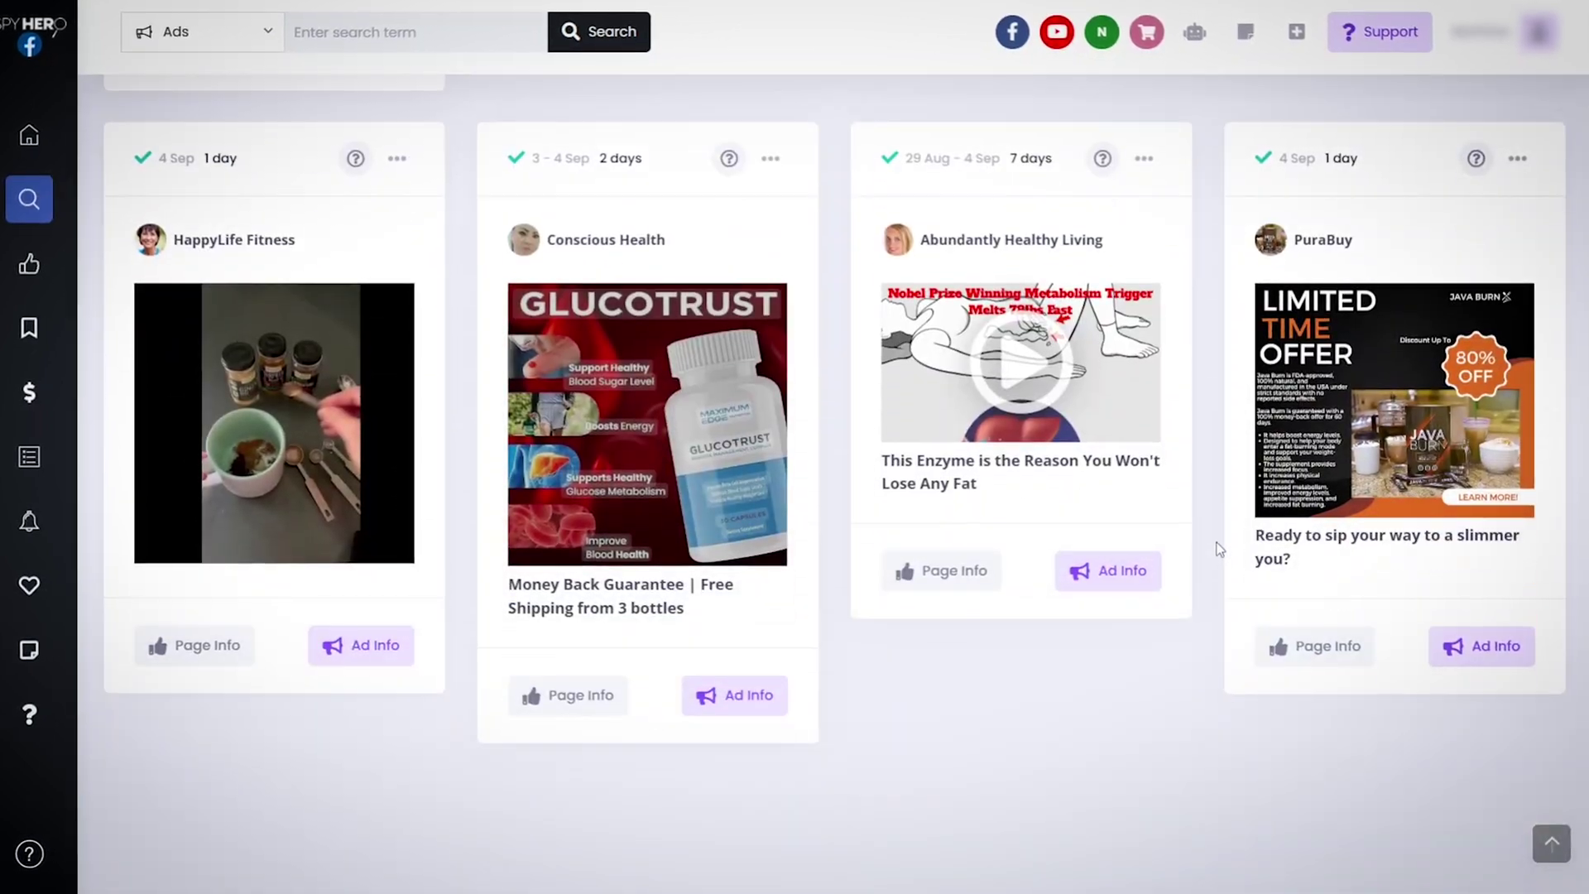
scroll(1220, 542, "down", 5)
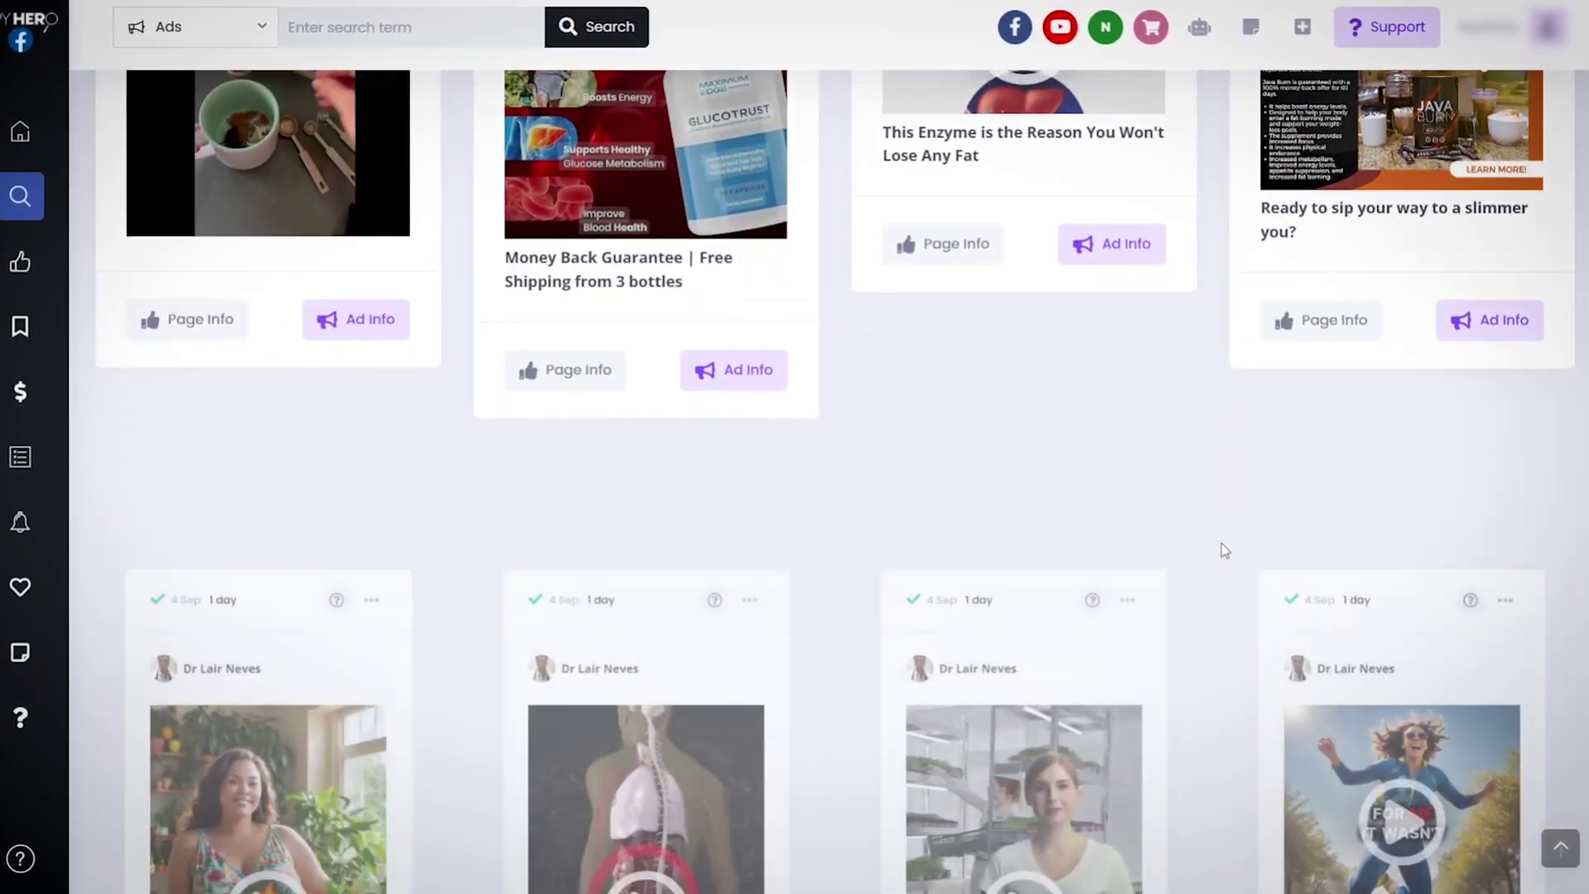
scroll(1224, 549, "down", 2)
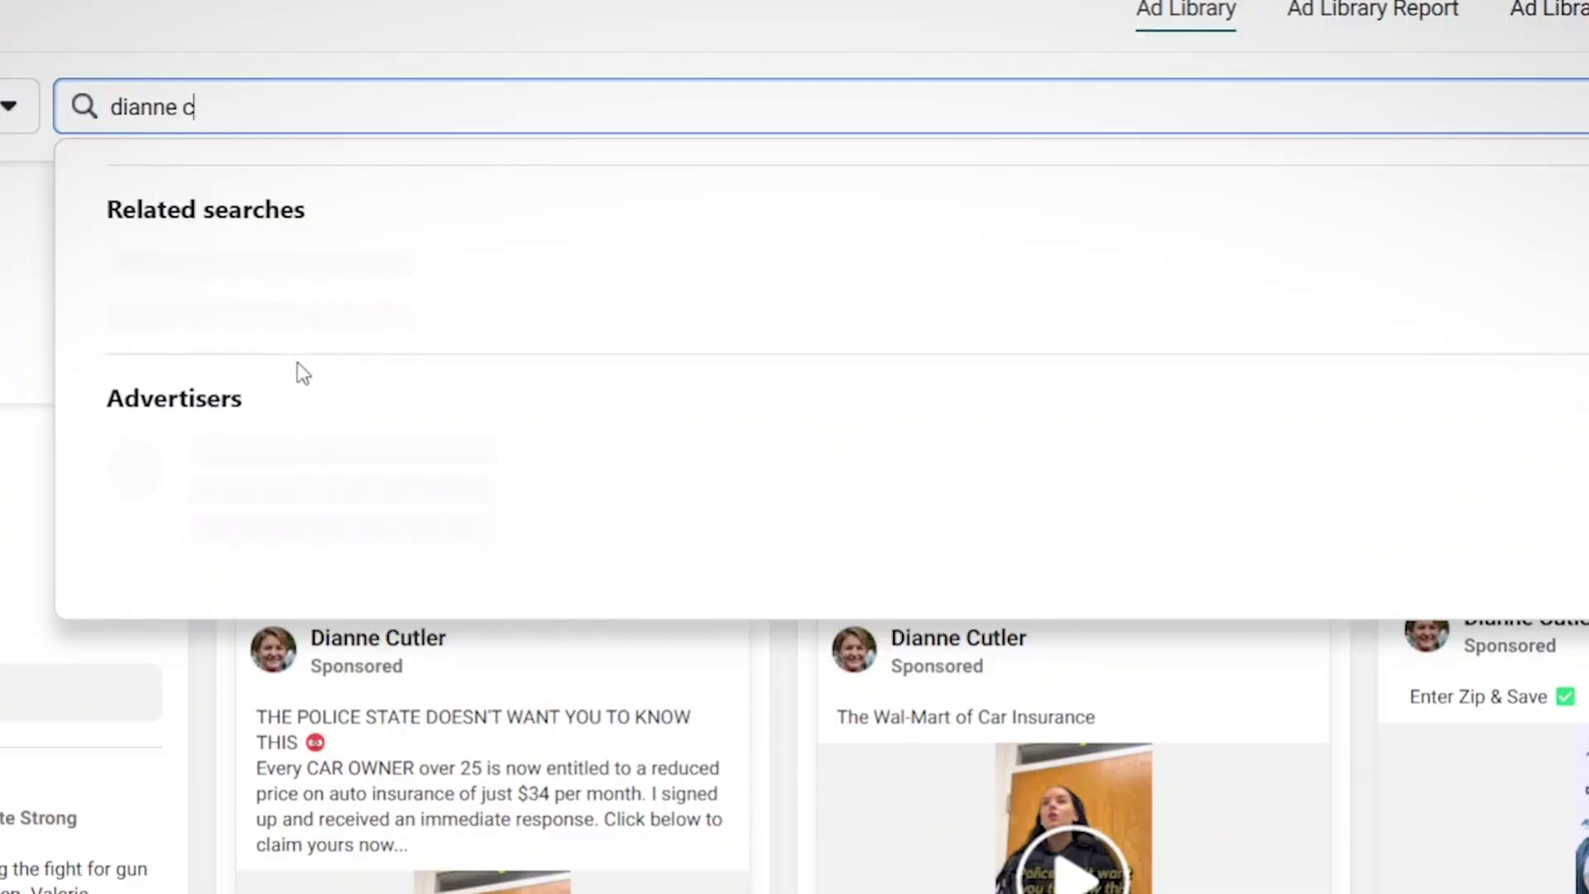
- Enter the advertiser's name in the Ad Library search box
type("utler")
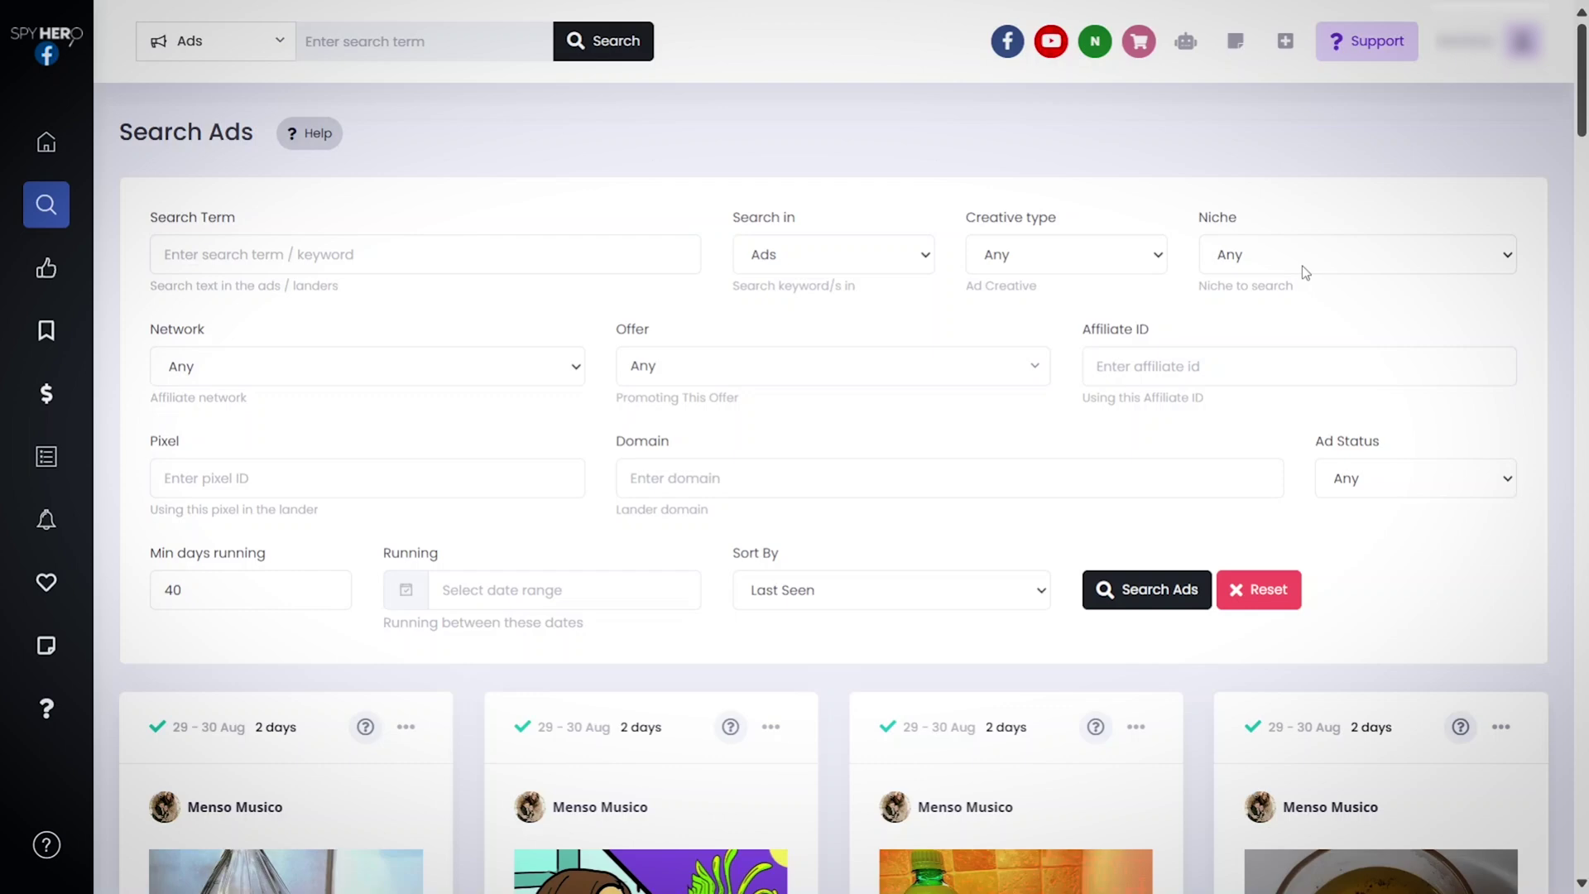
- Filter ads to the Ultimate OFF-GRID Generator offer and open the first Green Tips ad
left_click(819, 374)
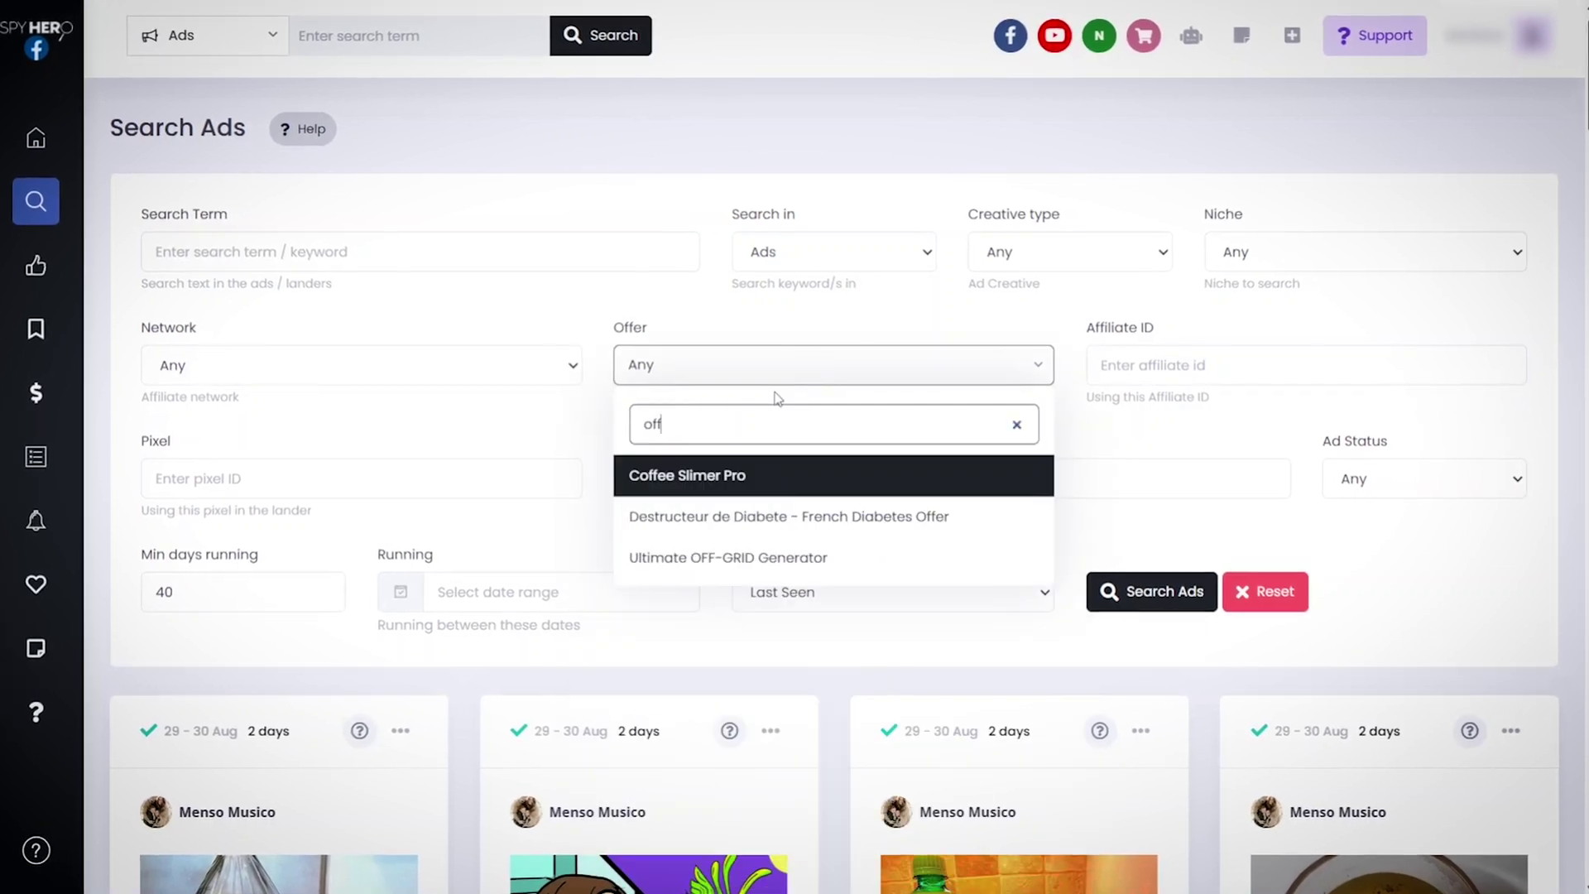
key("Return")
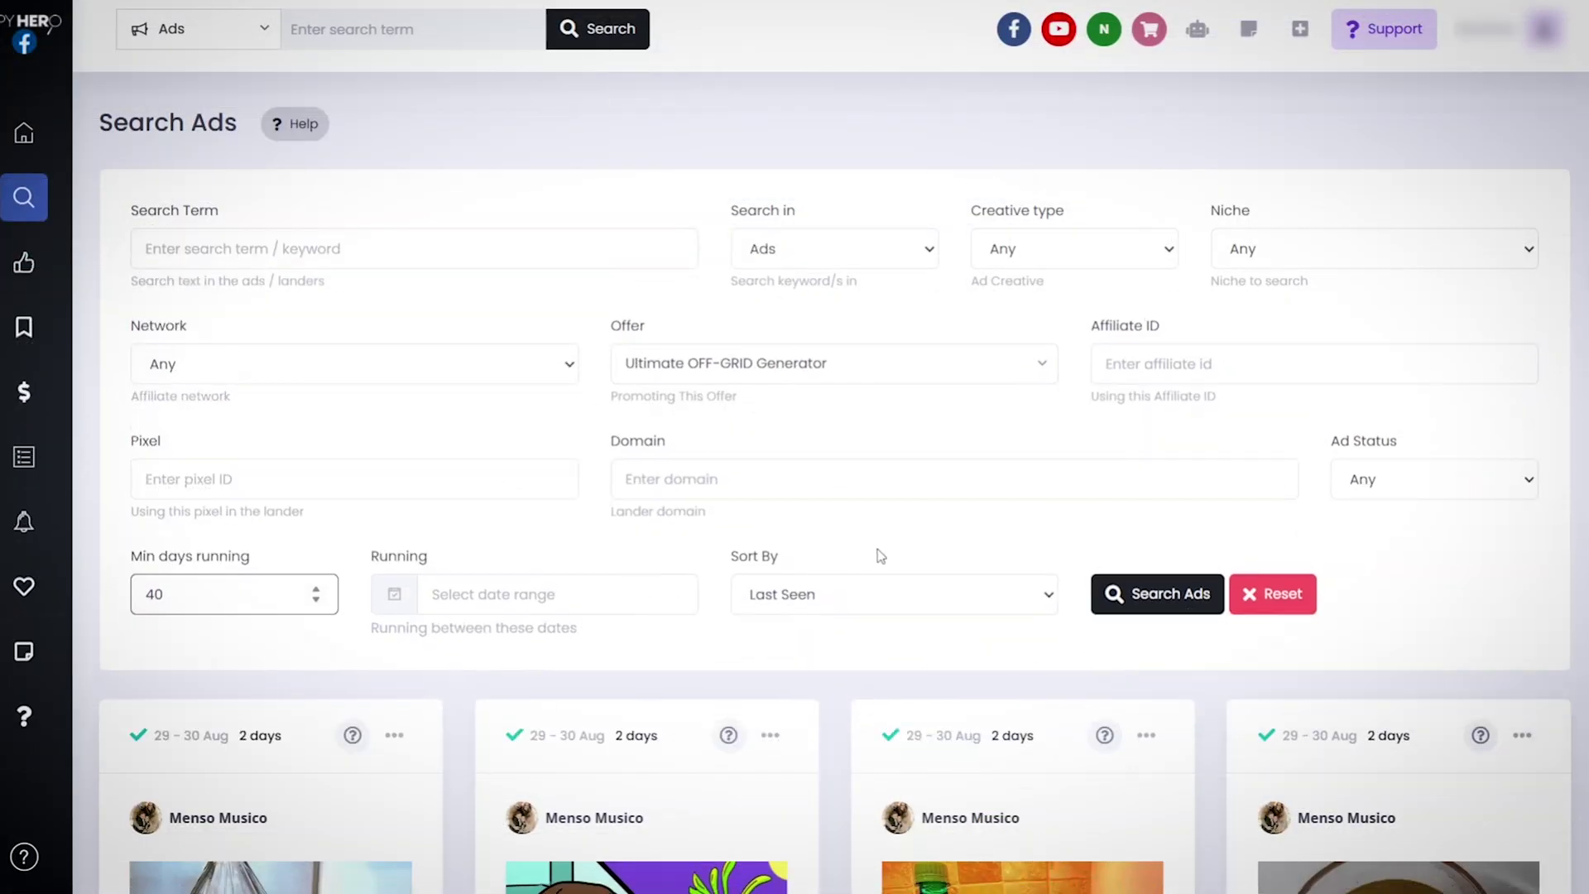
scroll(1039, 501, "down", 6)
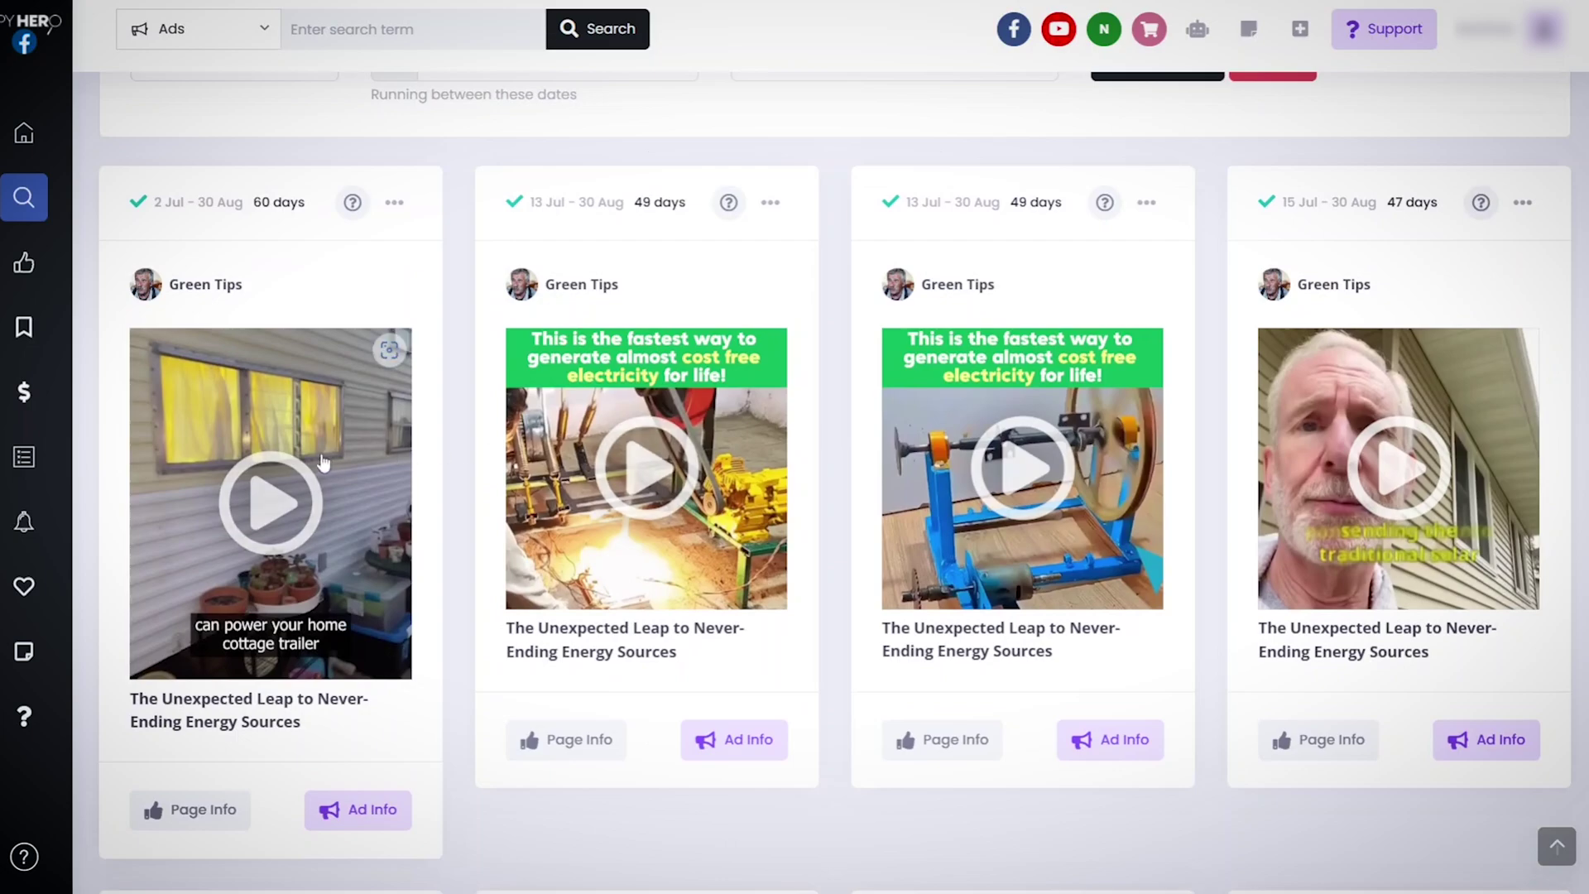
left_click(291, 494)
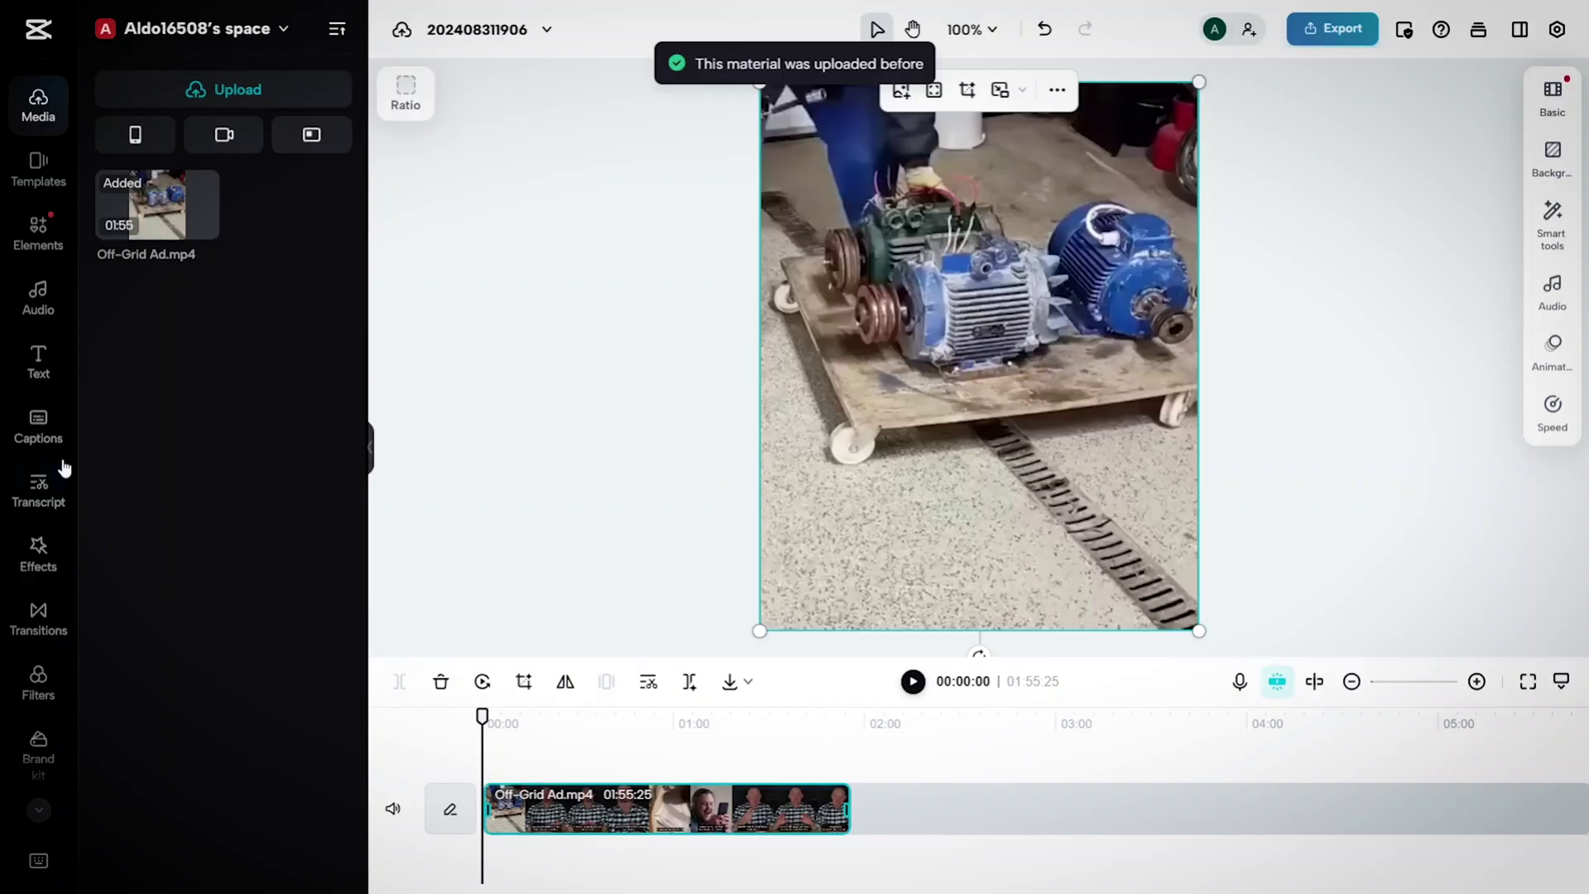
- Auto-generate English (US) captions from the Off-Grid Ad video's speech
left_click(37, 430)
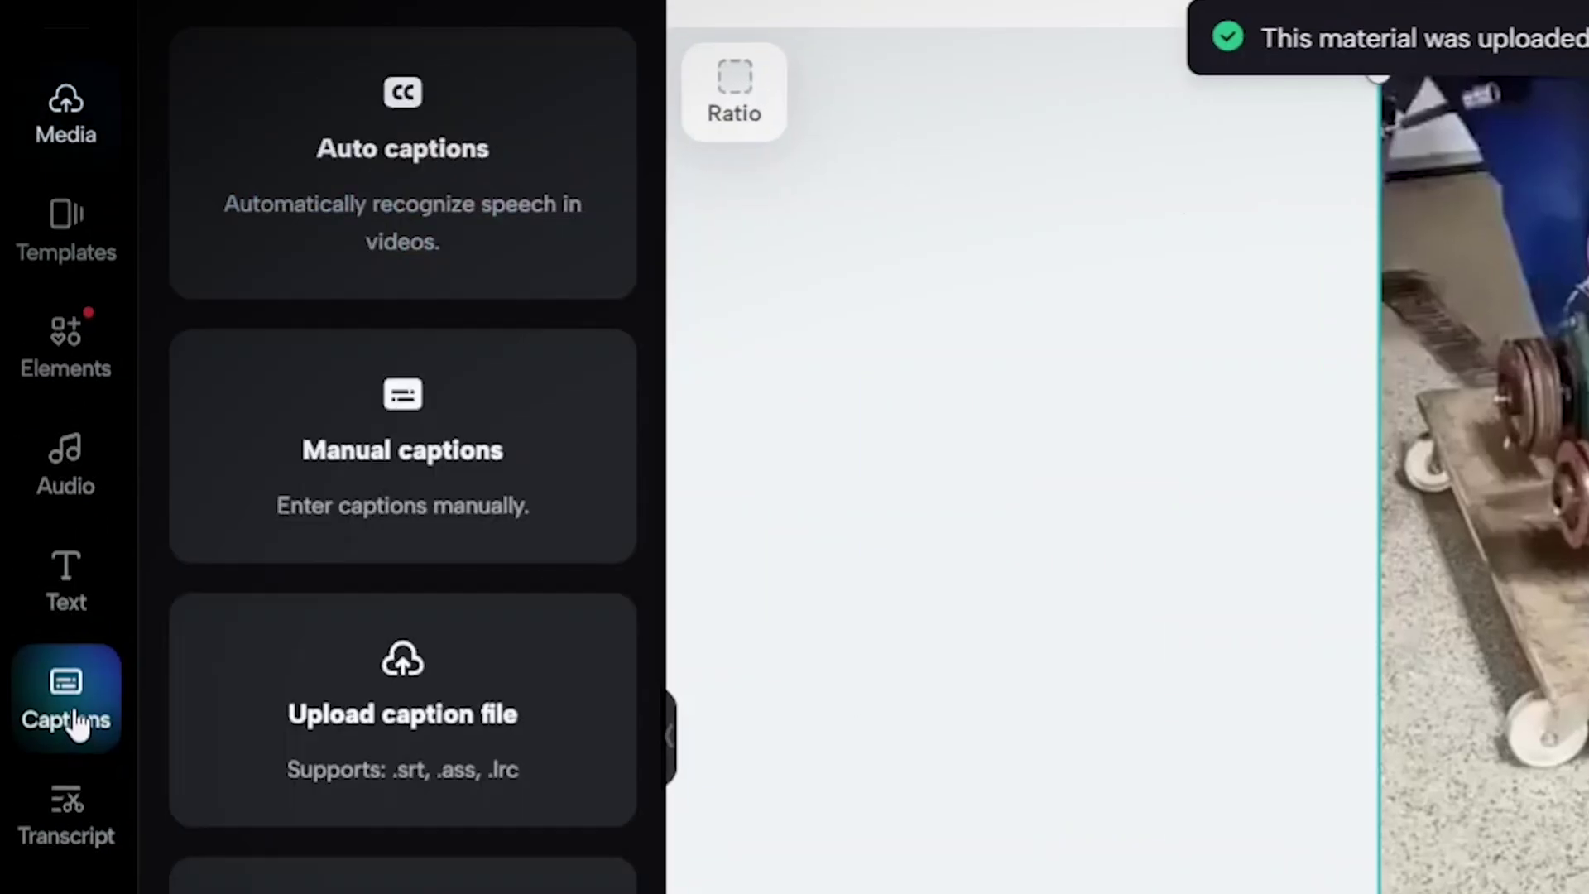
left_click(386, 211)
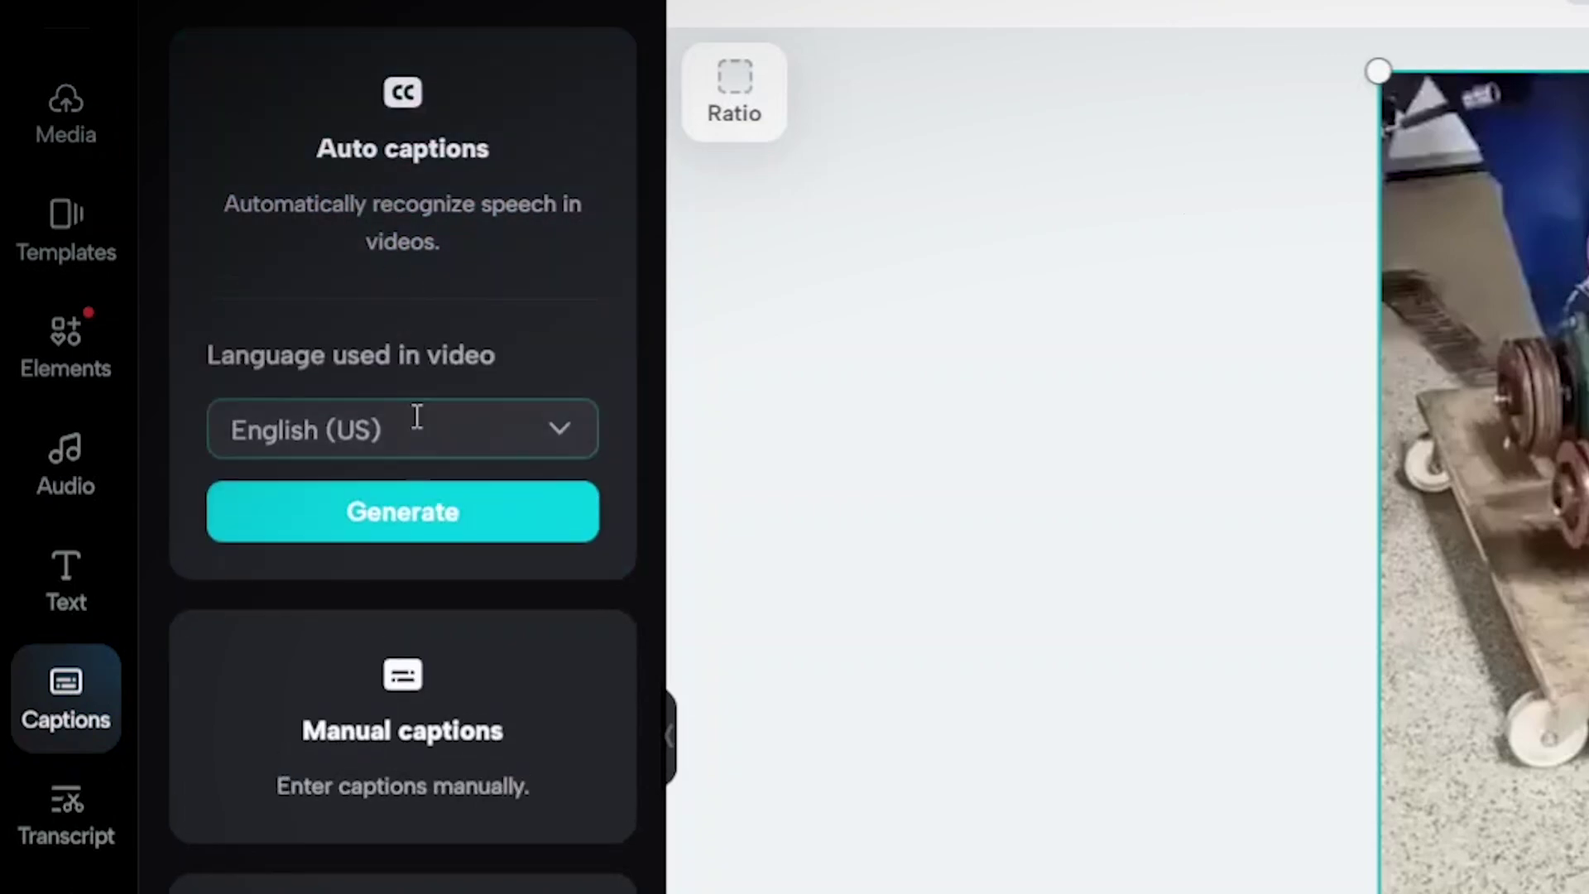
left_click(422, 534)
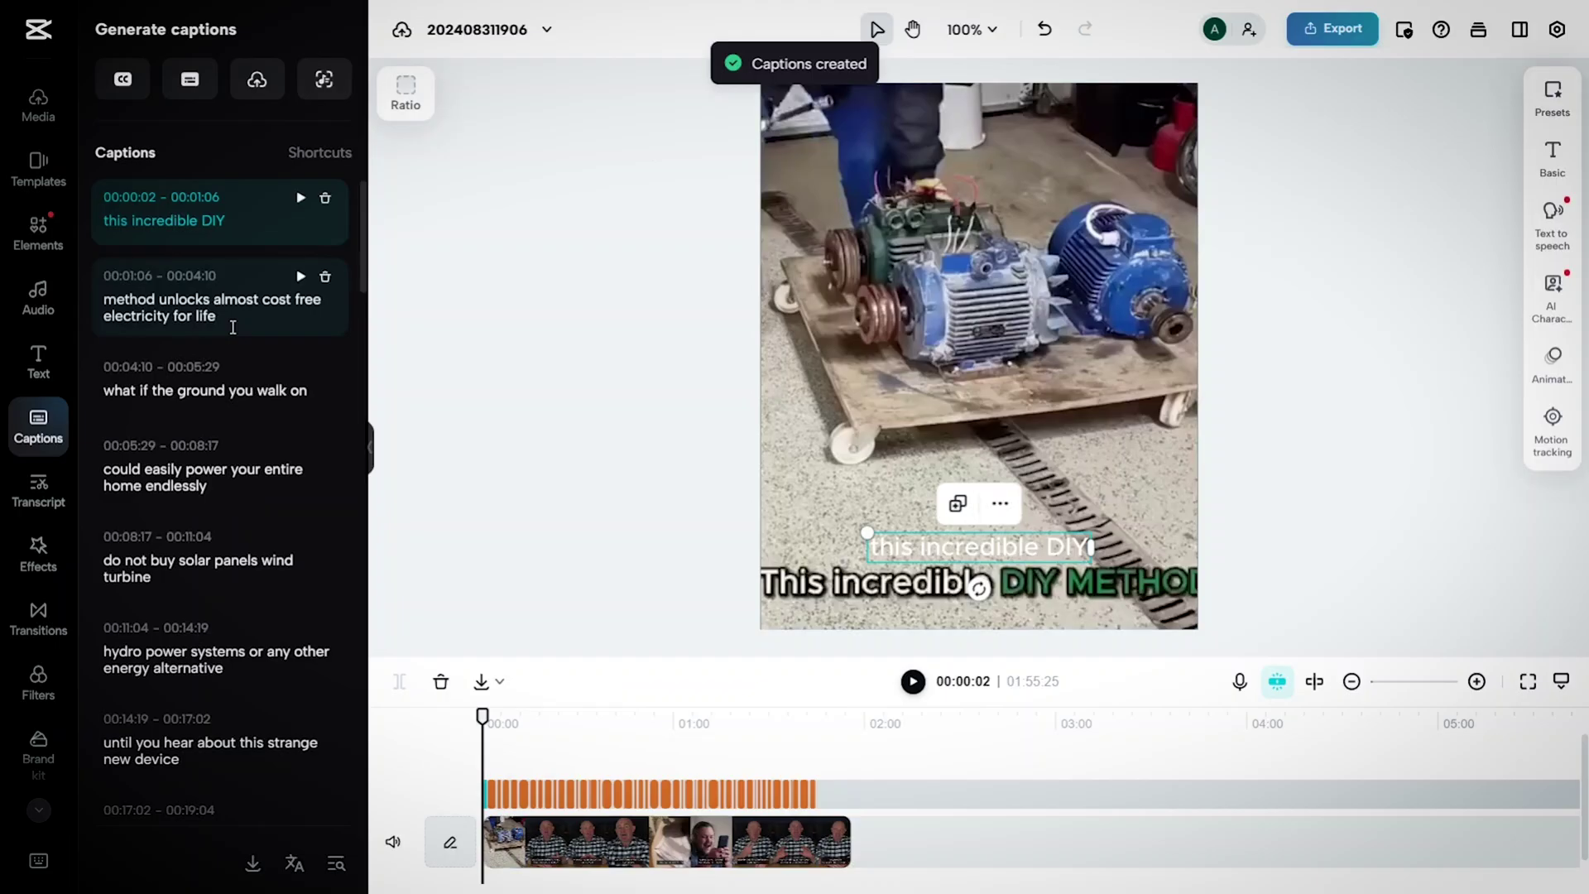
- Export the generated captions as a TXT file
scroll(274, 770, "down", 15)
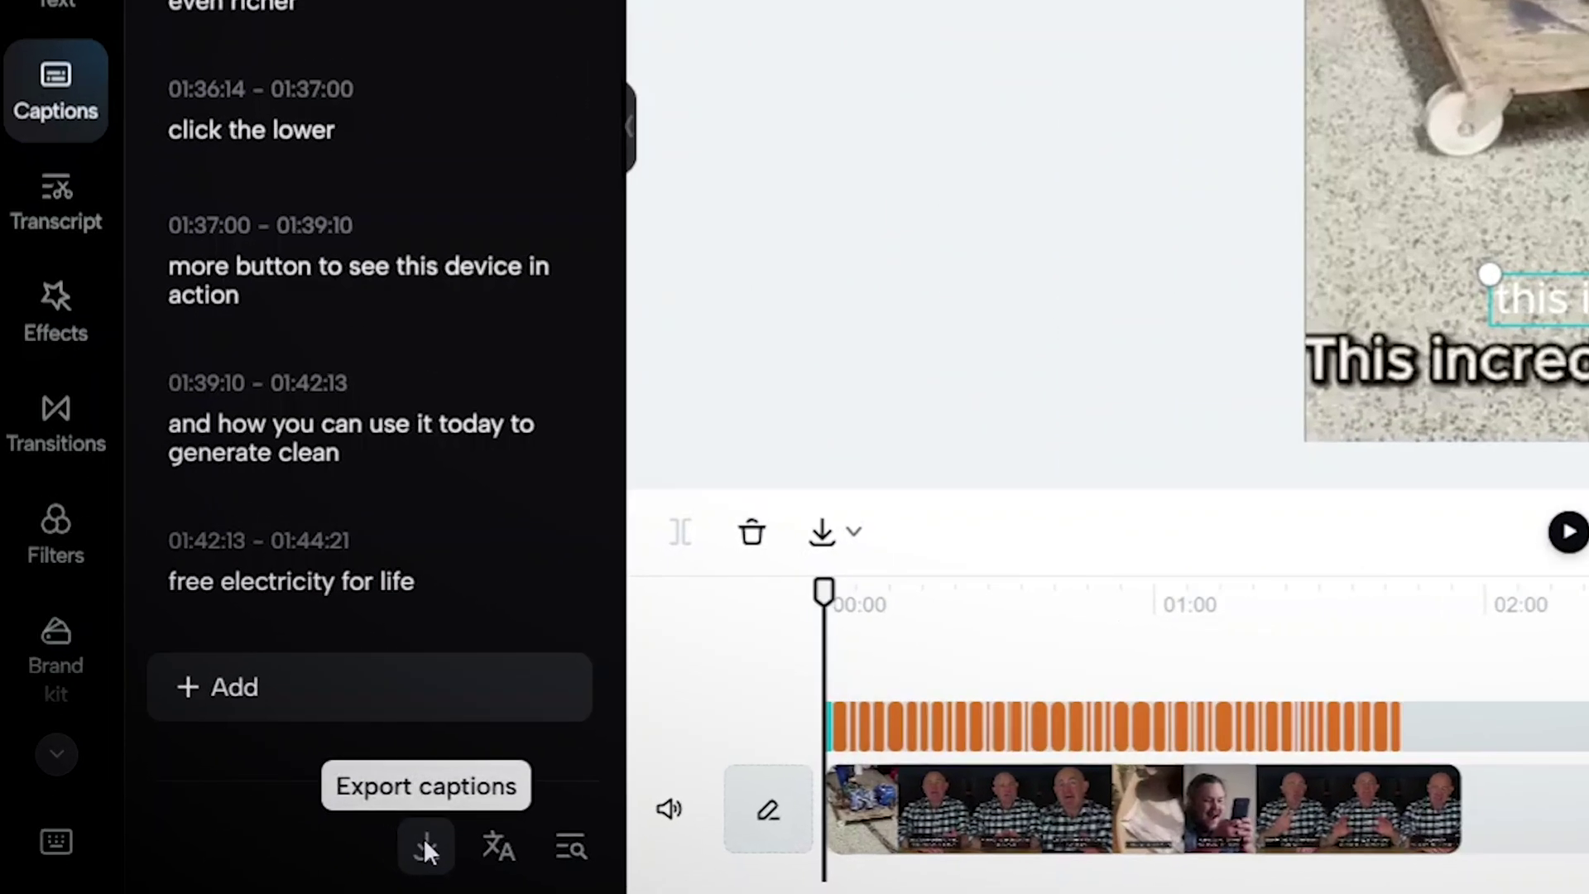
left_click(252, 862)
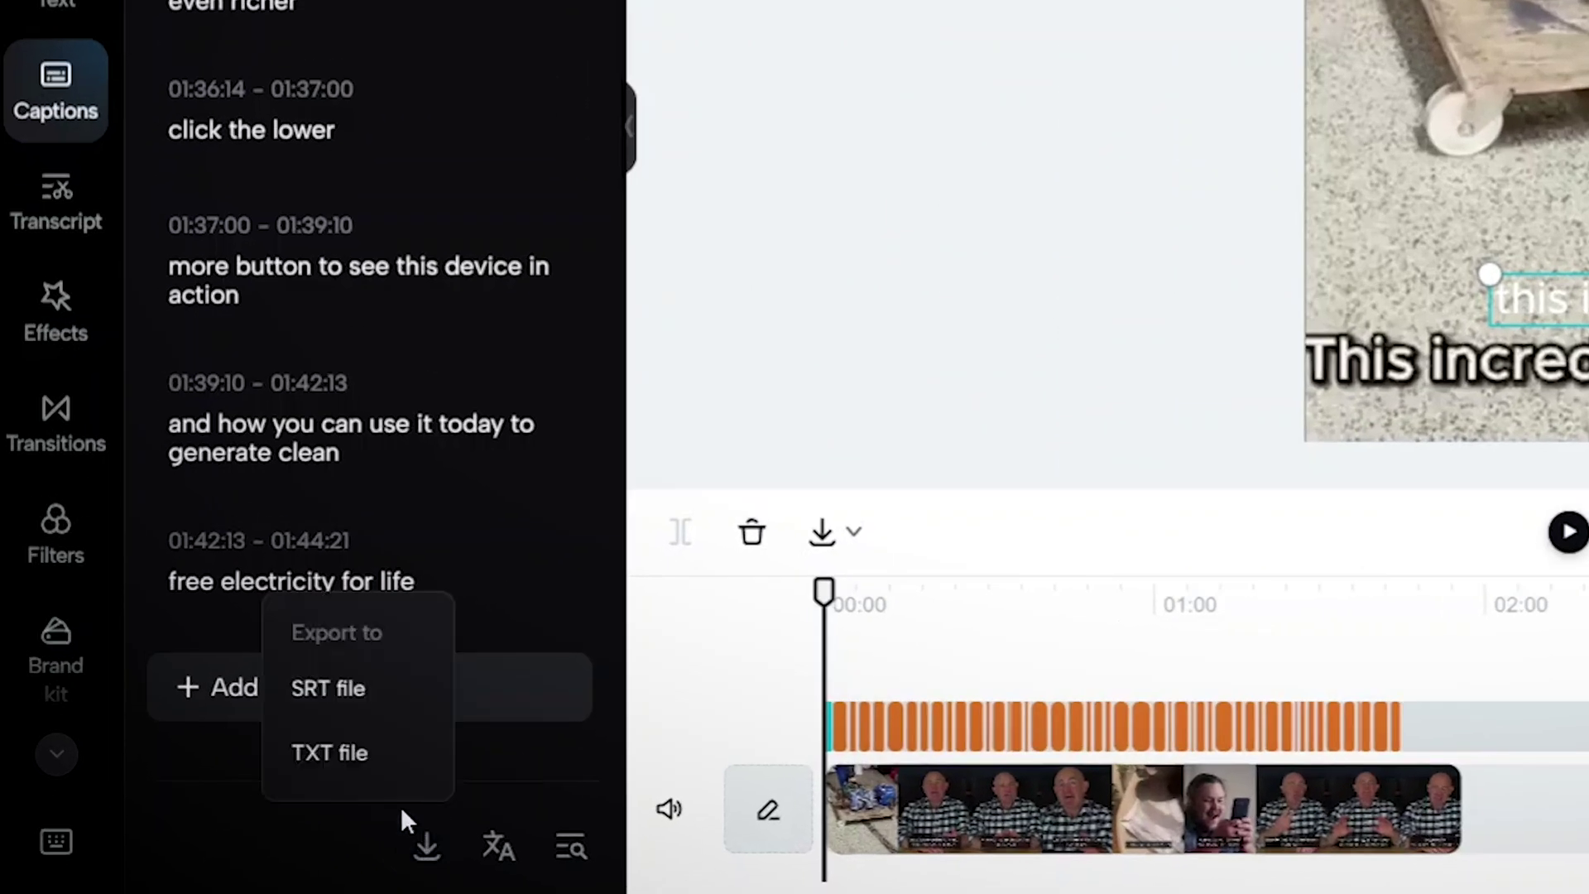
left_click(344, 754)
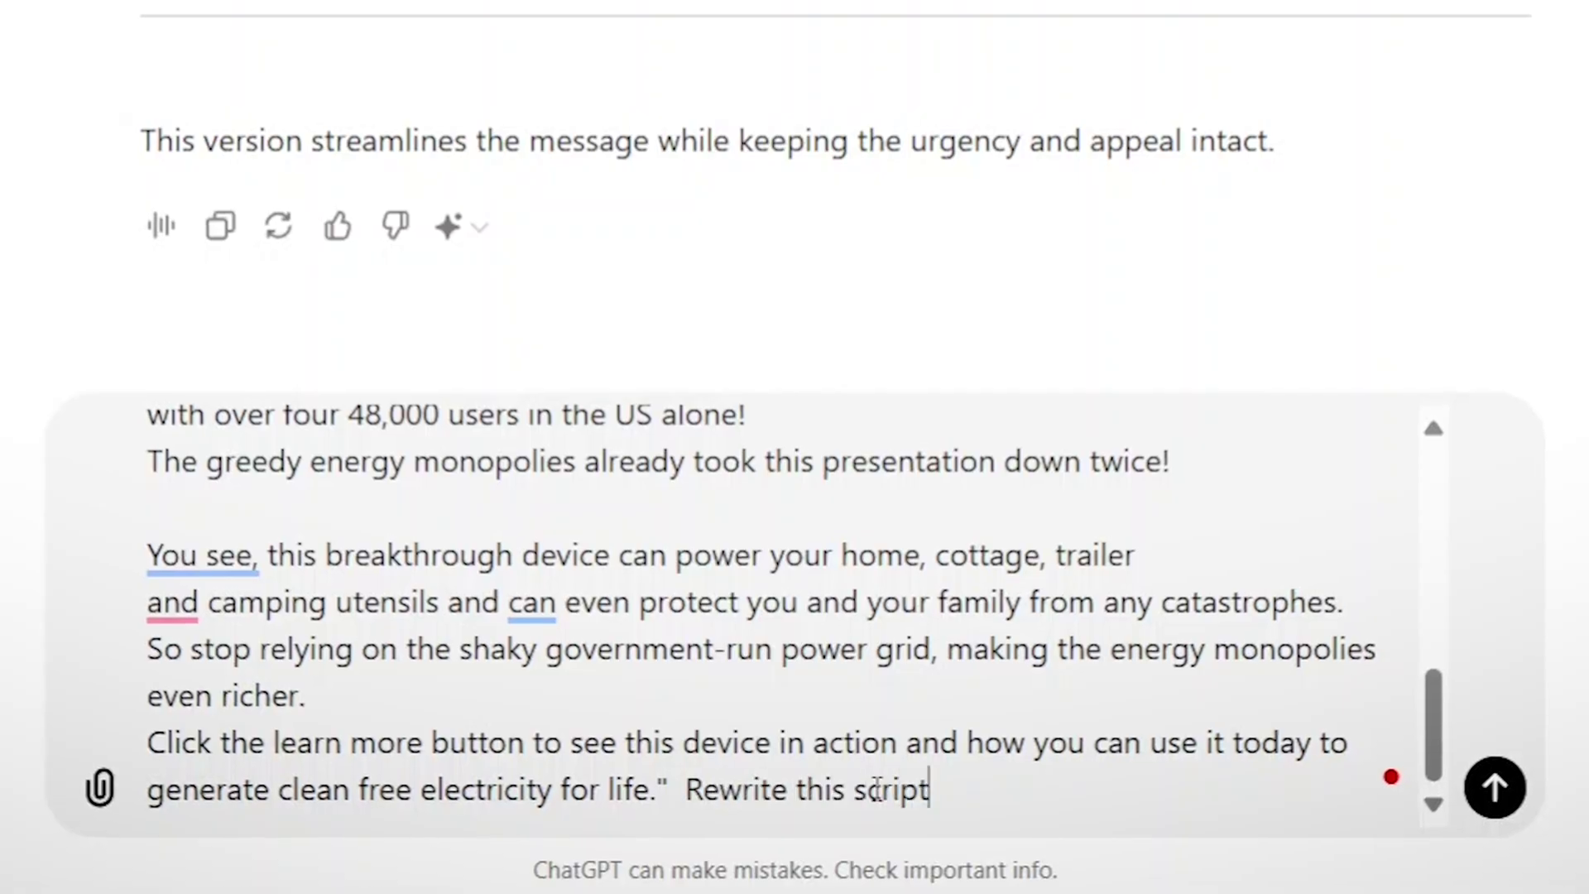
- Ask ChatGPT to rewrite the script first-person, as a man recommending the device to everyone
type("recomming ")
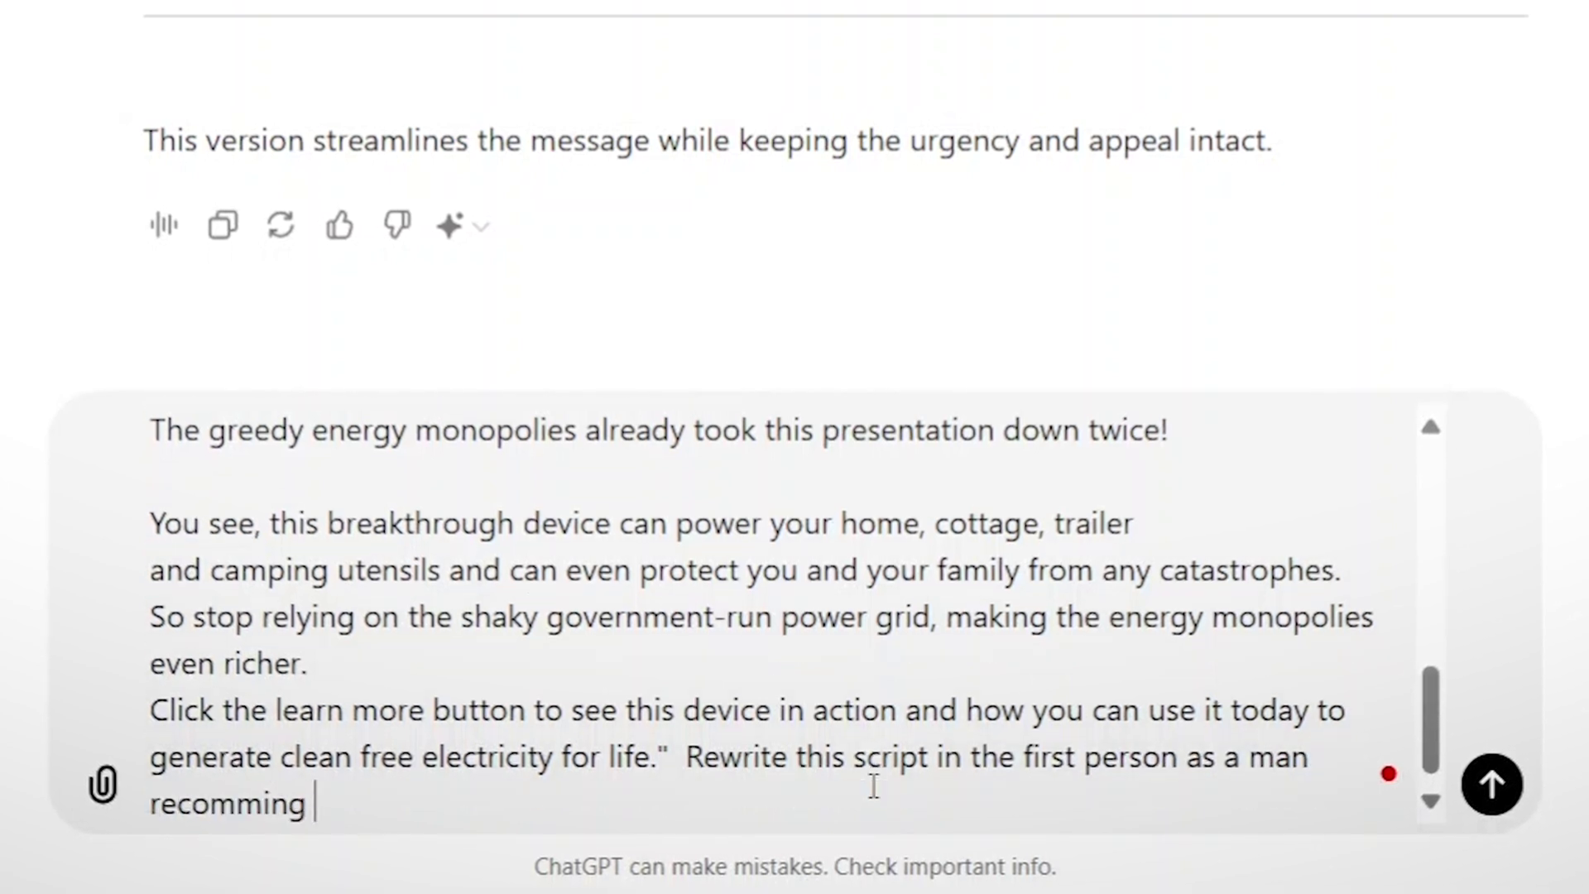
type("latio")
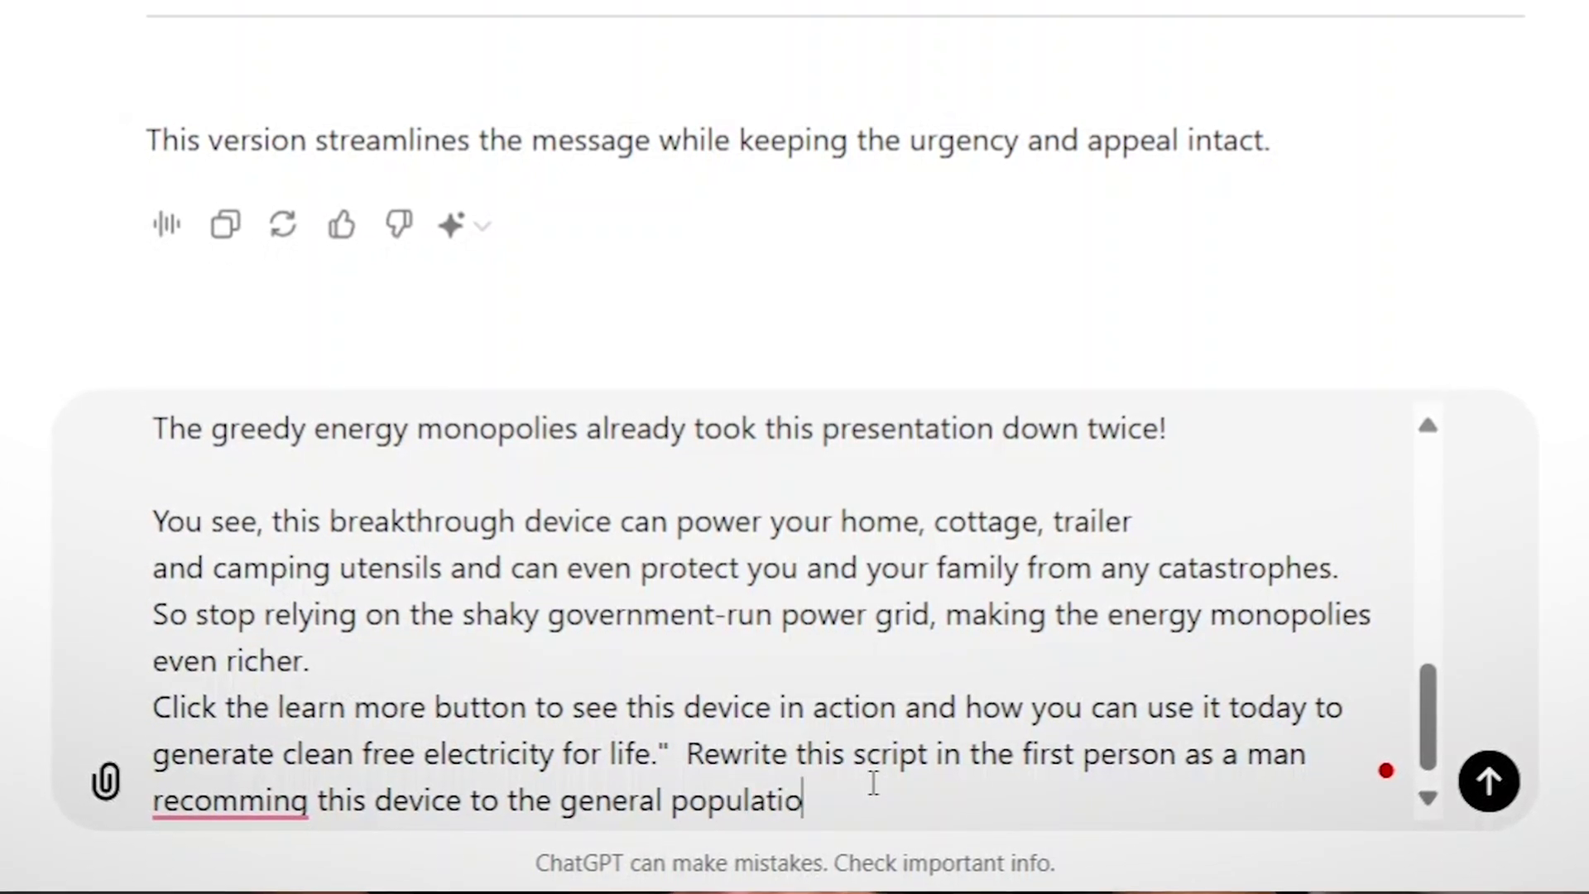
type("n...")
left_click_drag(873, 781, 686, 753)
key("Return")
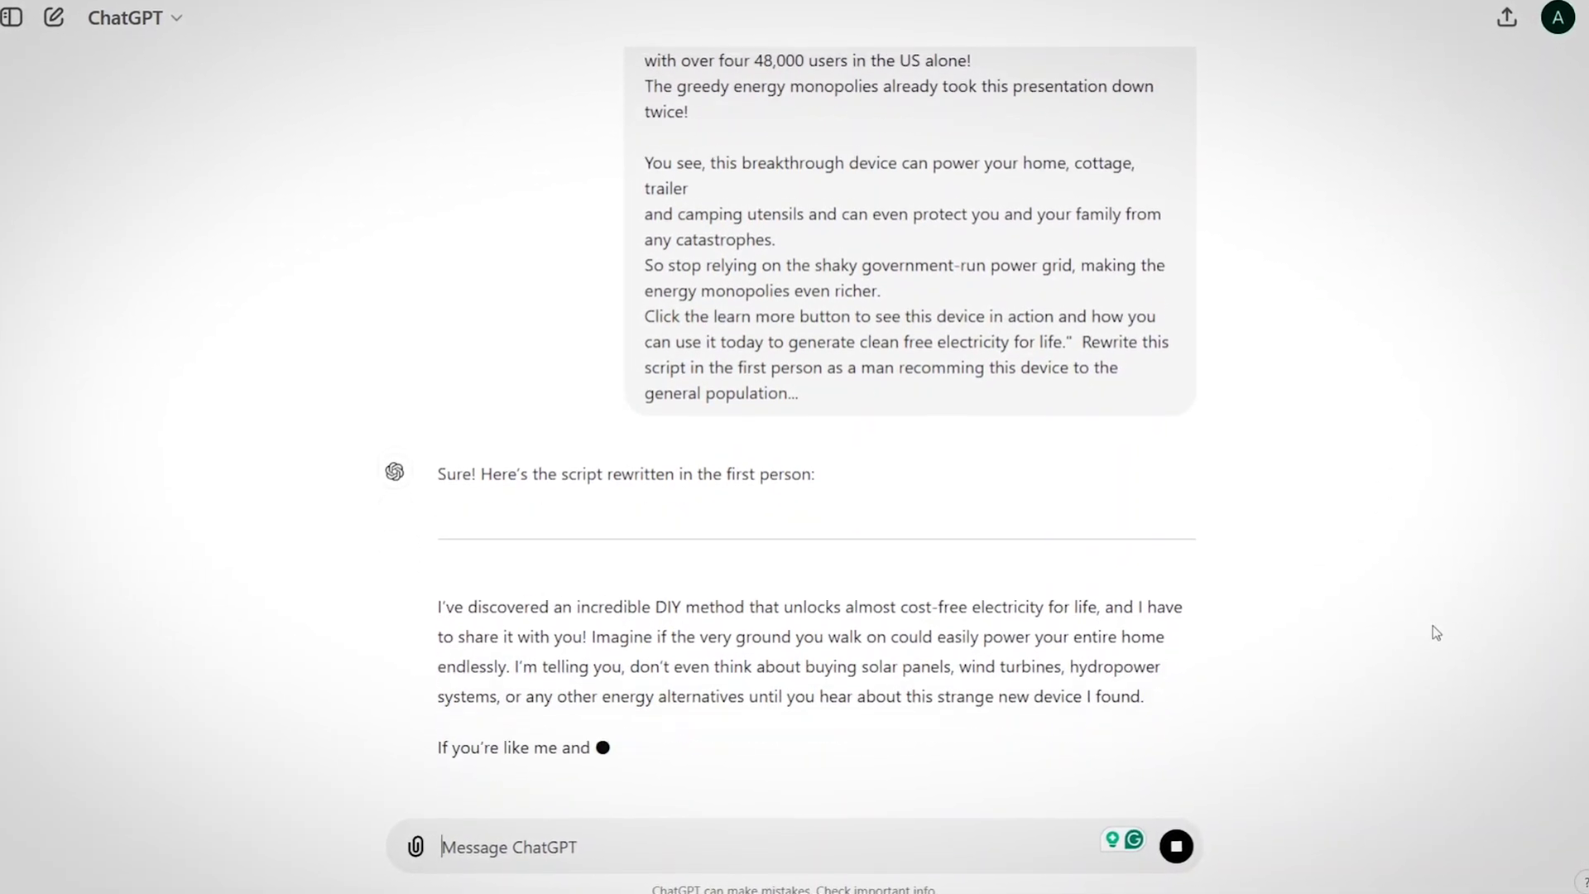
- Select the rewritten script paragraphs in ChatGPT's reply
scroll(818, 678, "down", 10)
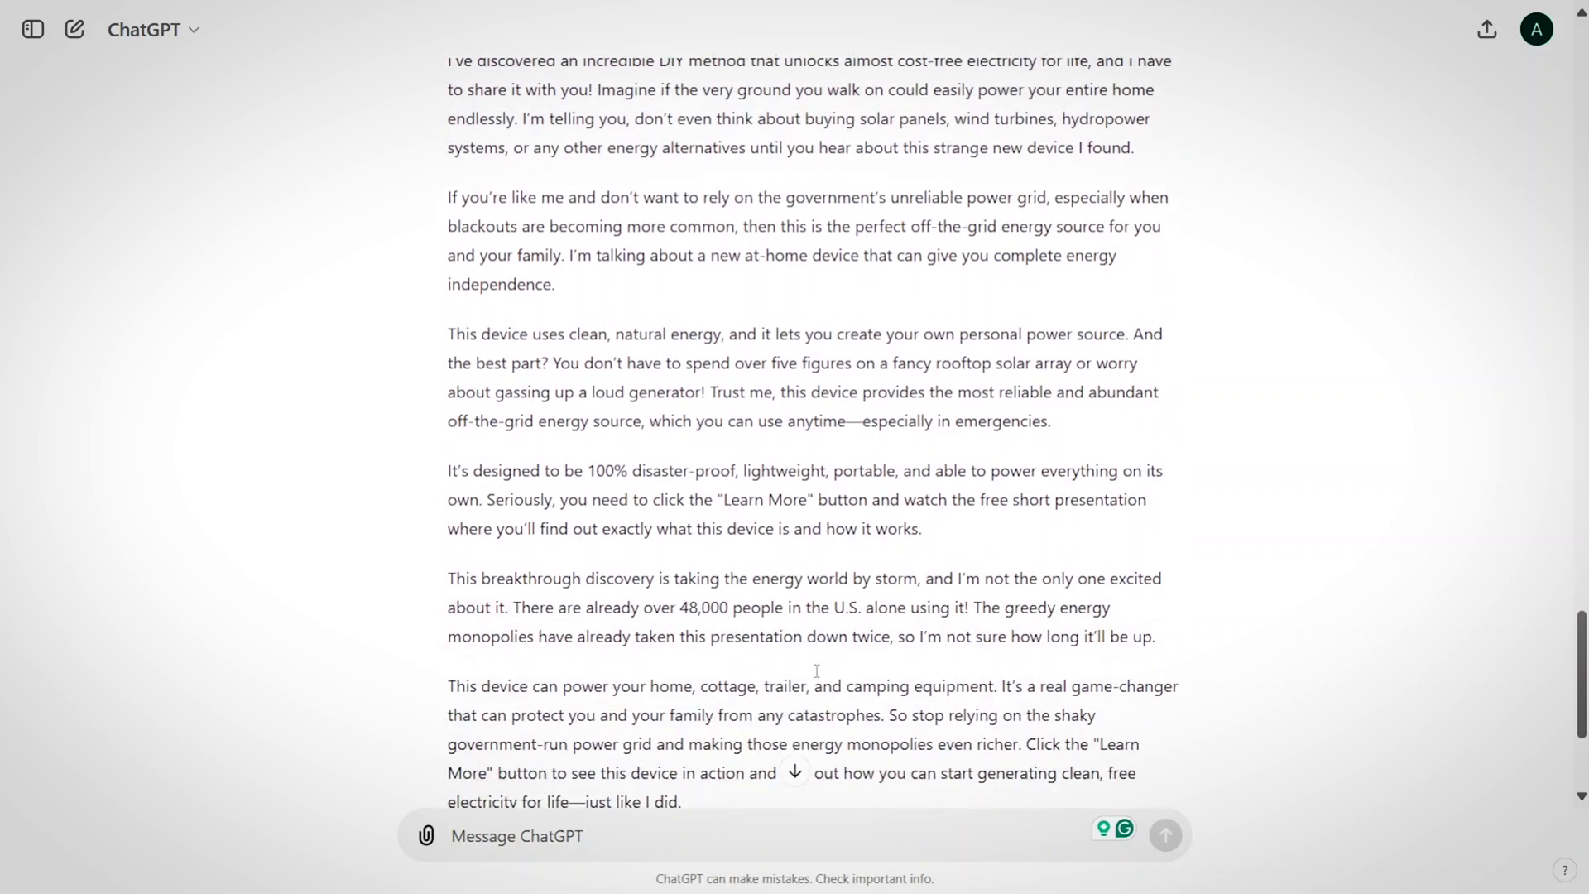
scroll(562, 178, "up", 1)
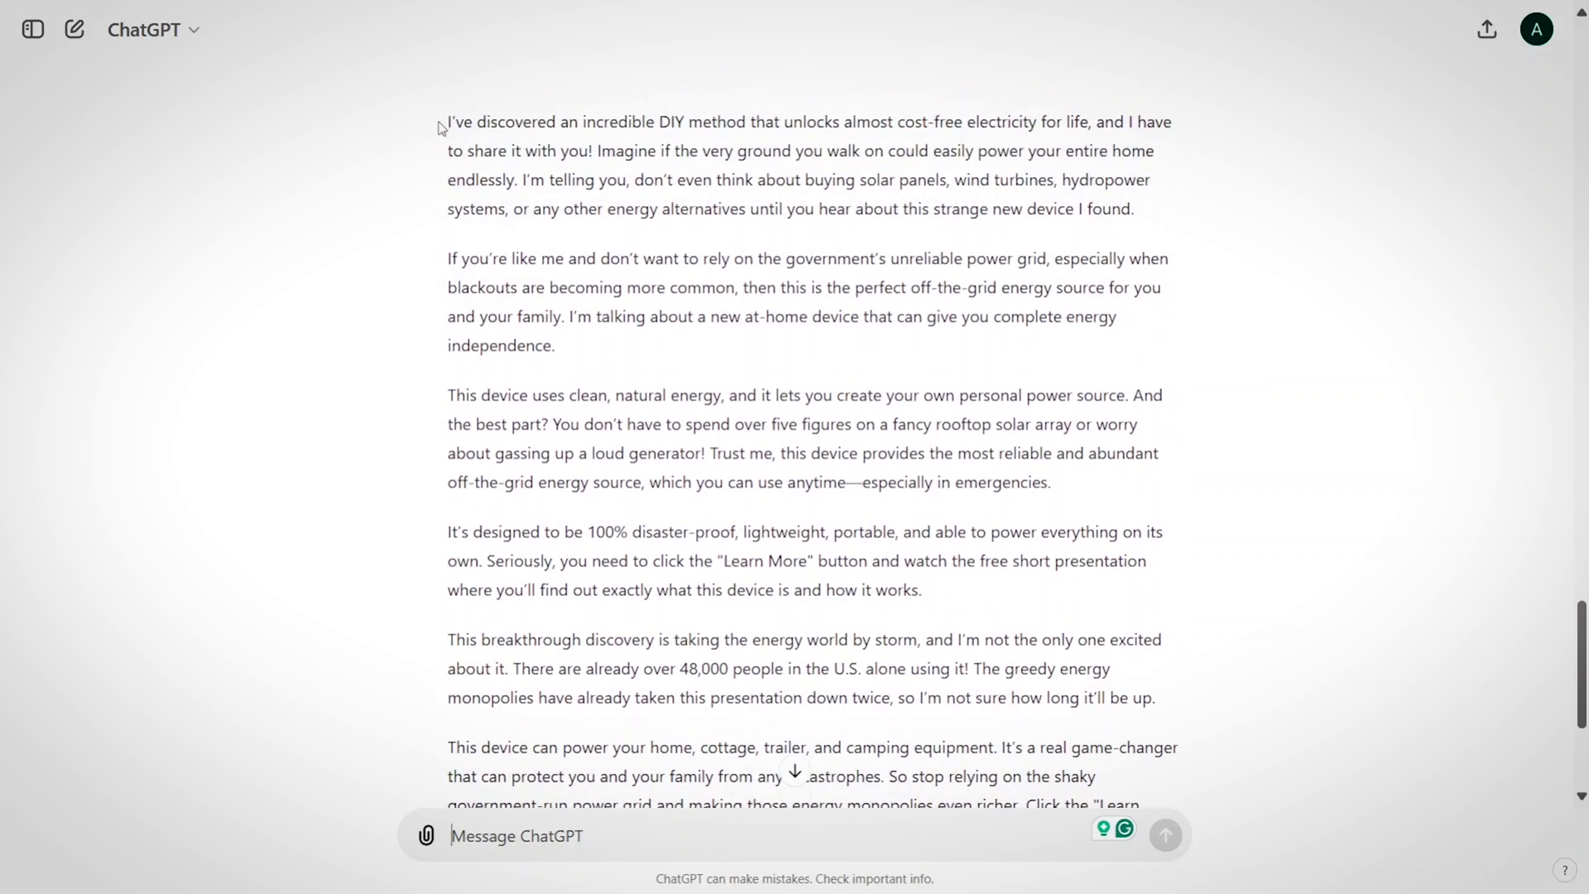
left_click_drag(546, 196, 968, 669)
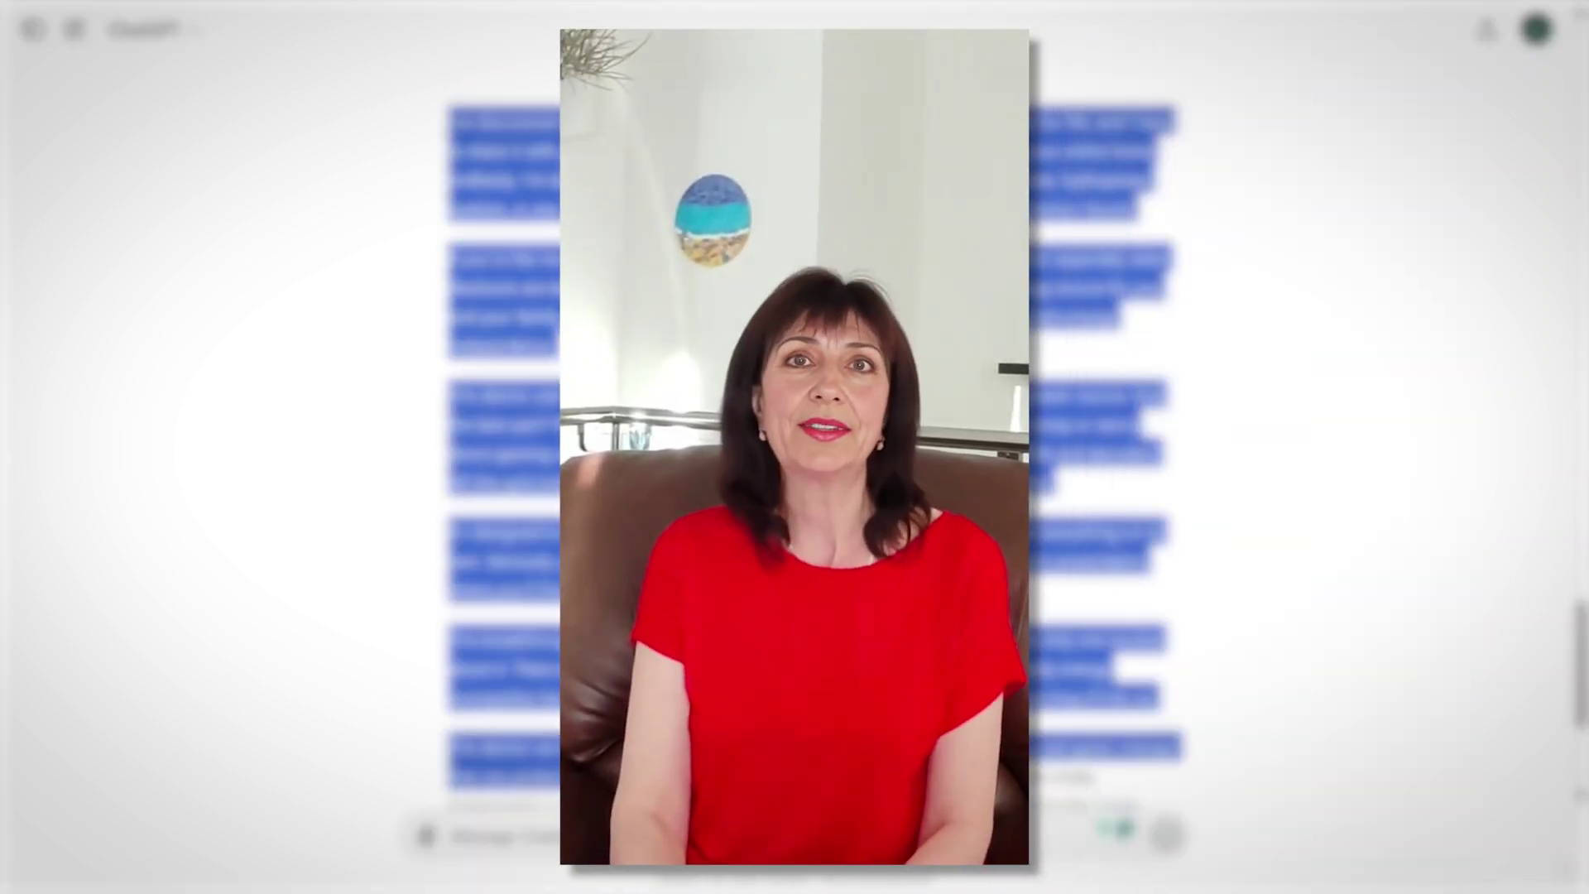
scroll(811, 447, "down", 4)
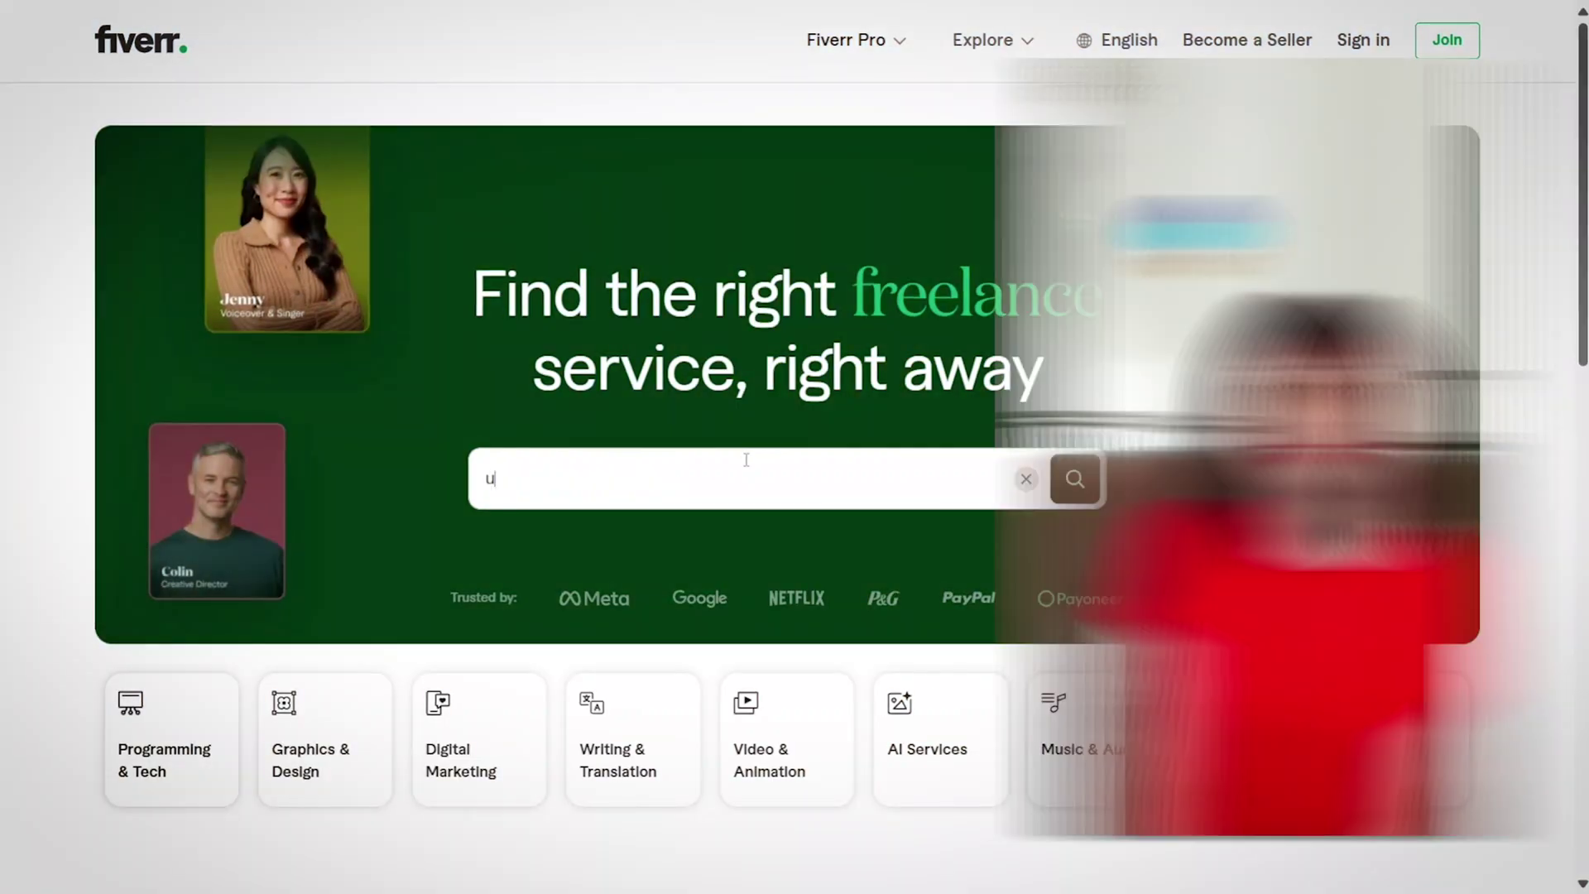
type("gc videos")
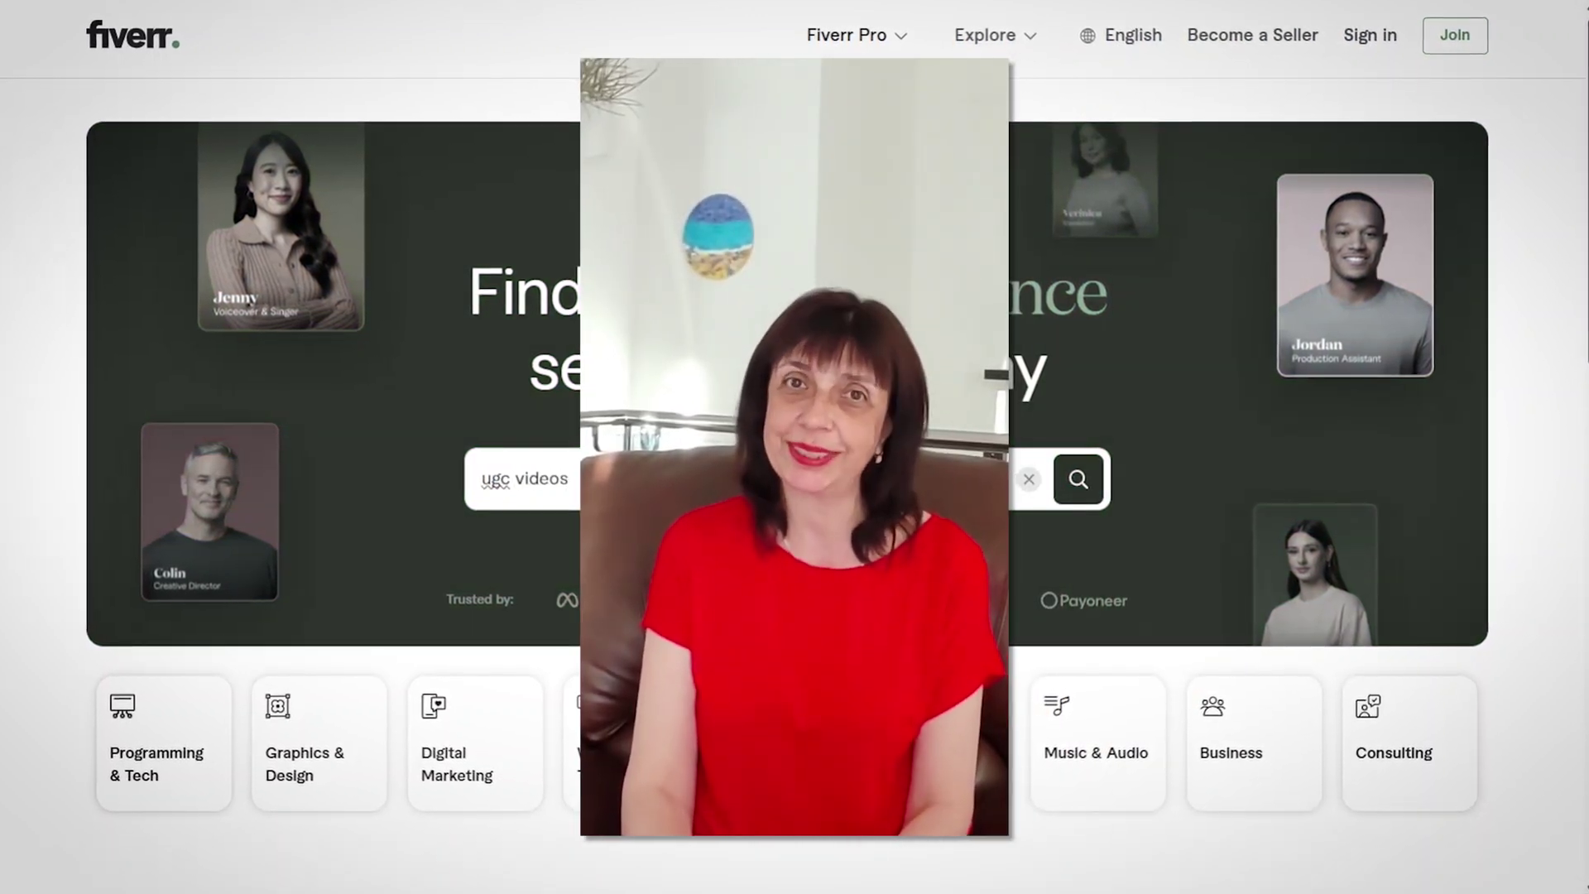
- Run the Fiverr 'ugc videos' search and scroll through the results
key("Return")
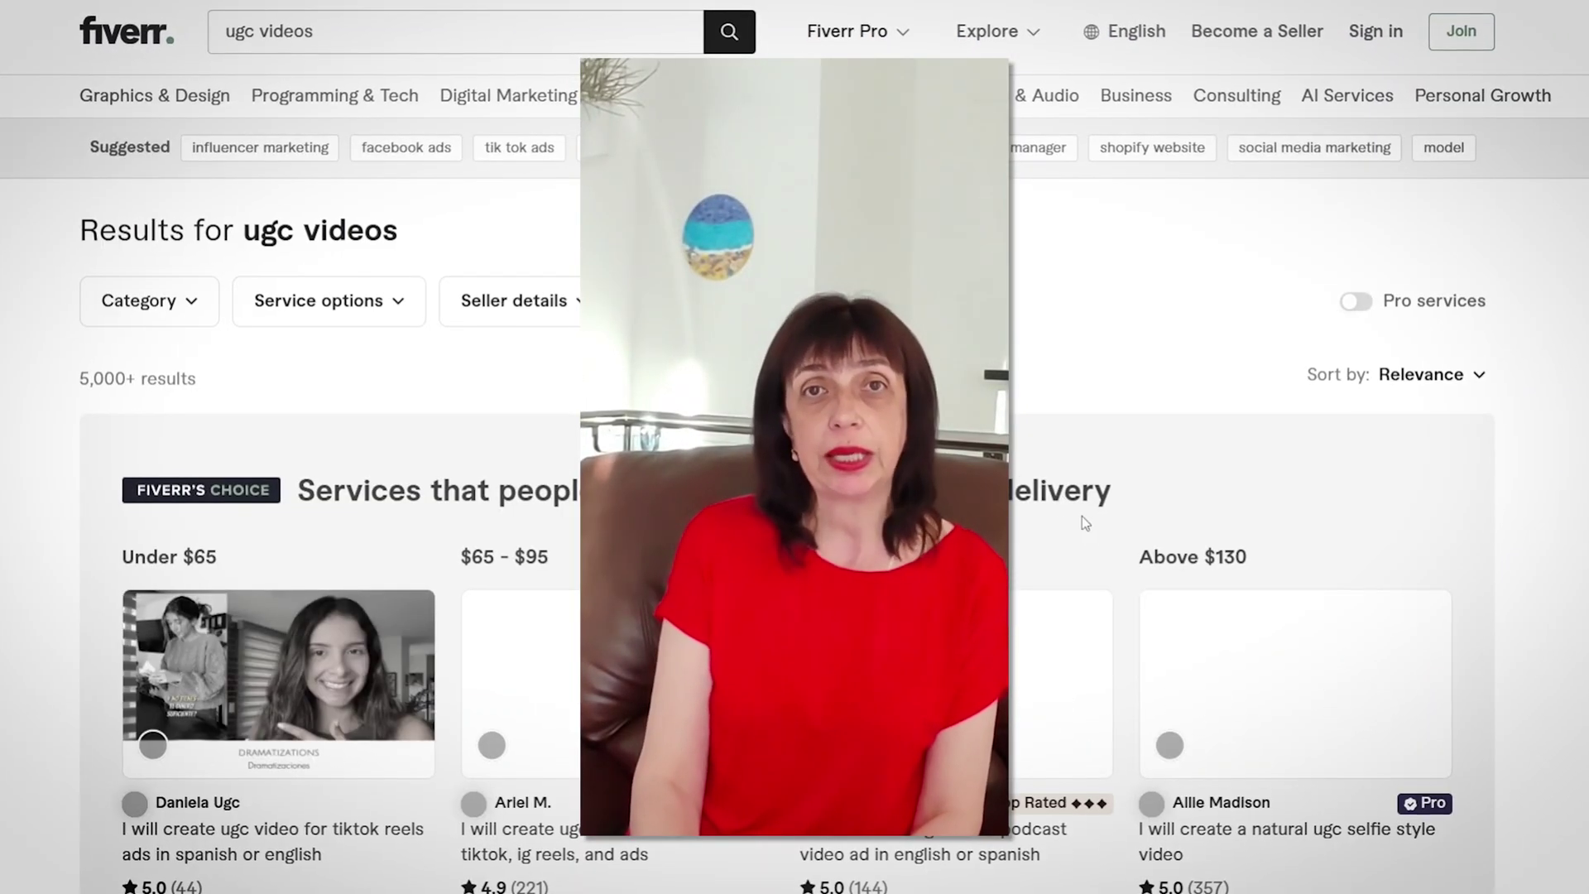
scroll(236, 418, "down", 1)
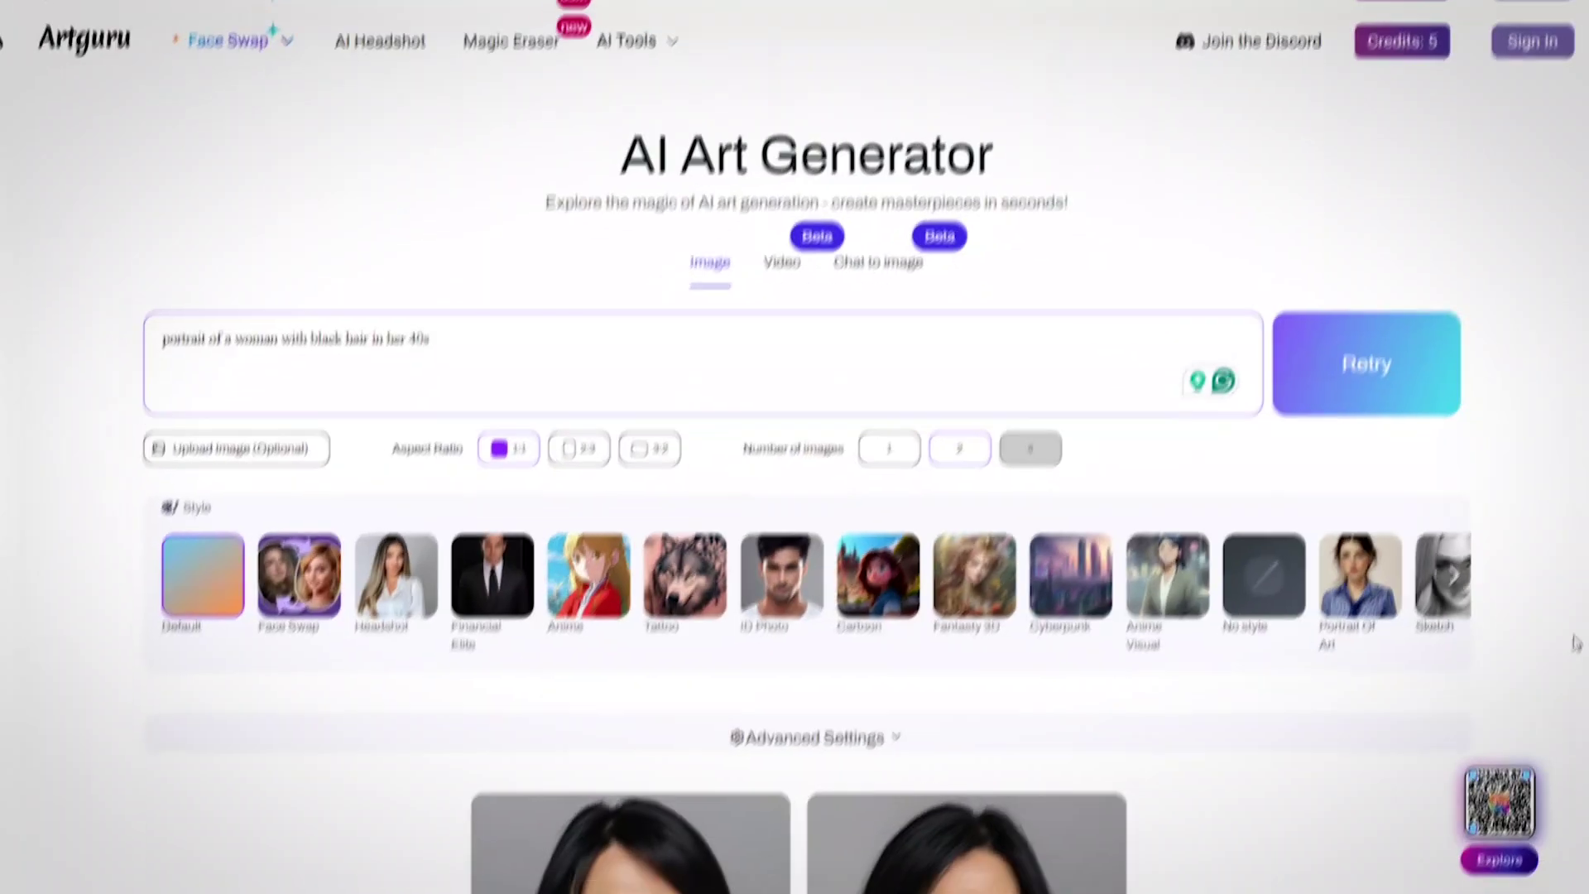
- Change the prompt's woman description to 'a young…' and download the second generated portrait
left_click_drag(538, 355, 199, 349)
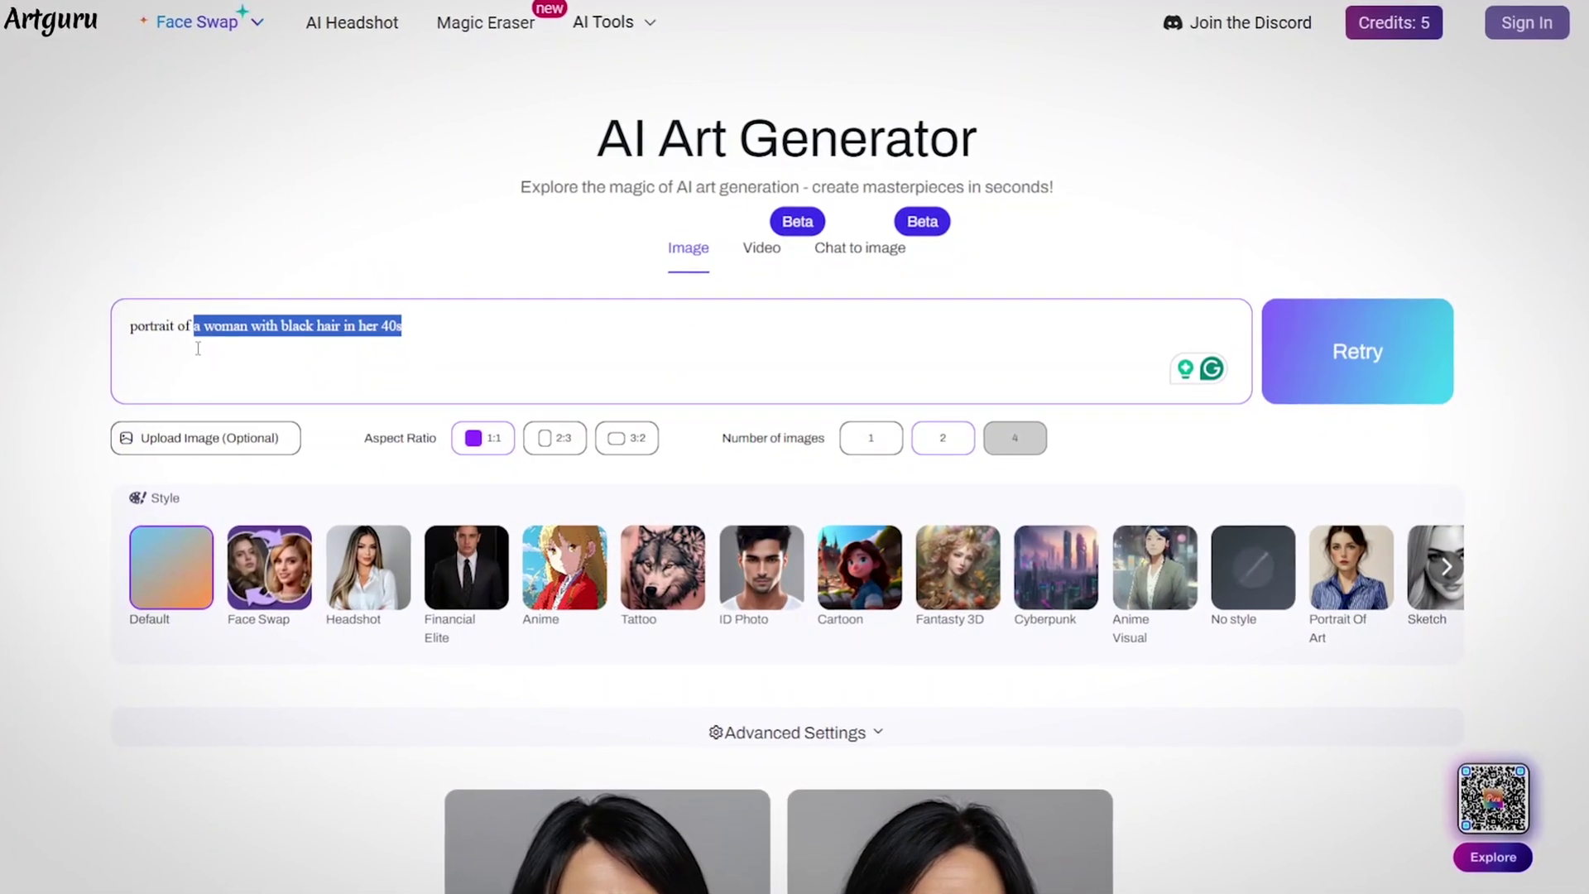
type("a you")
type("ng")
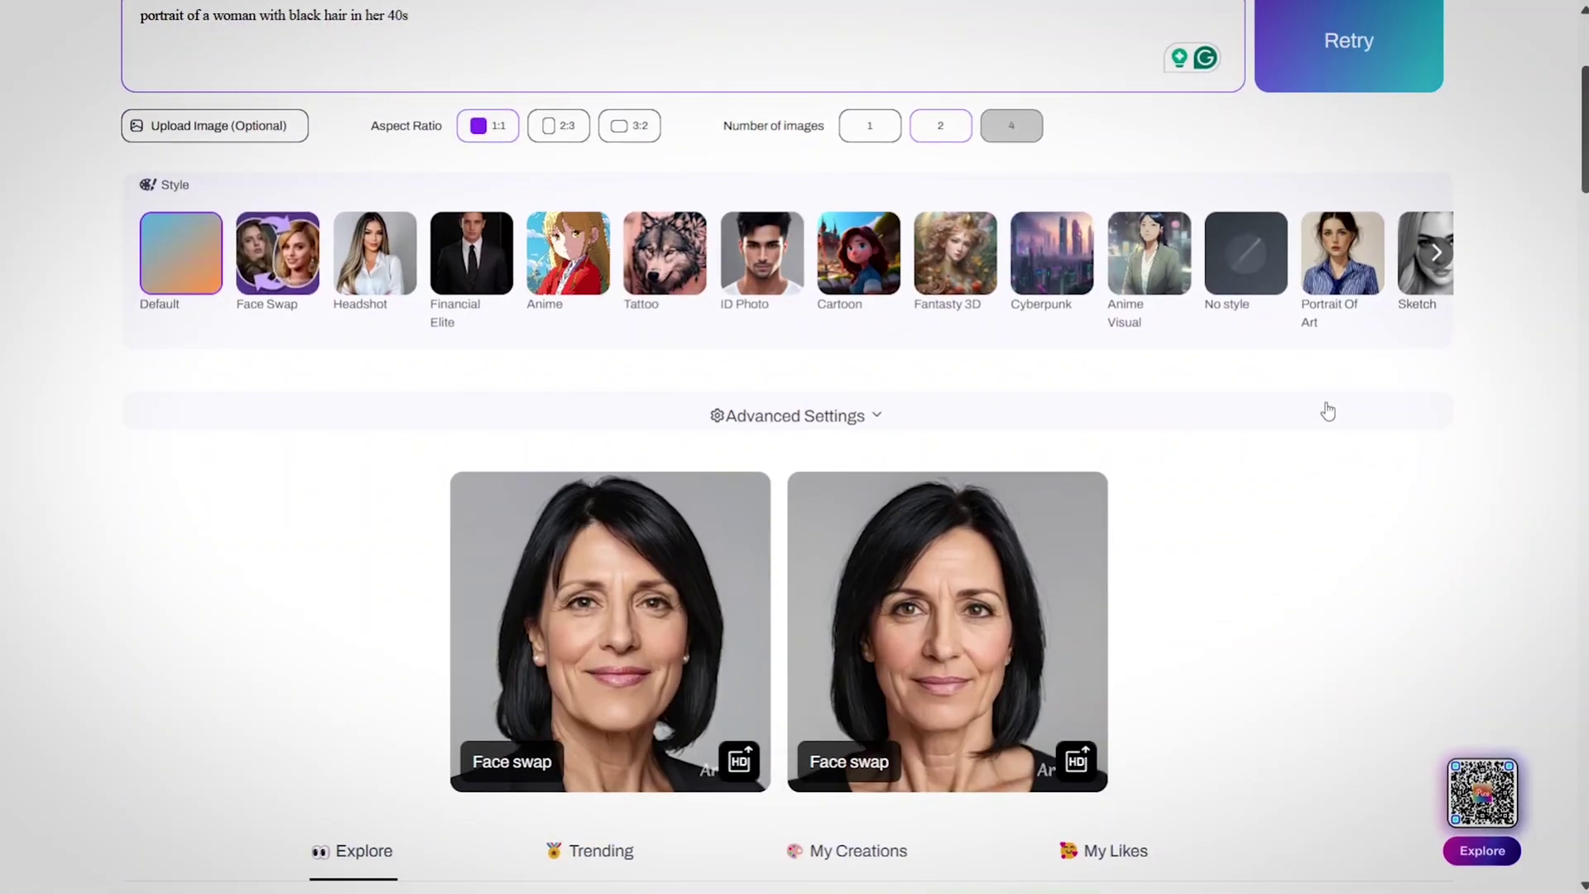
scroll(1327, 411, "down", 1)
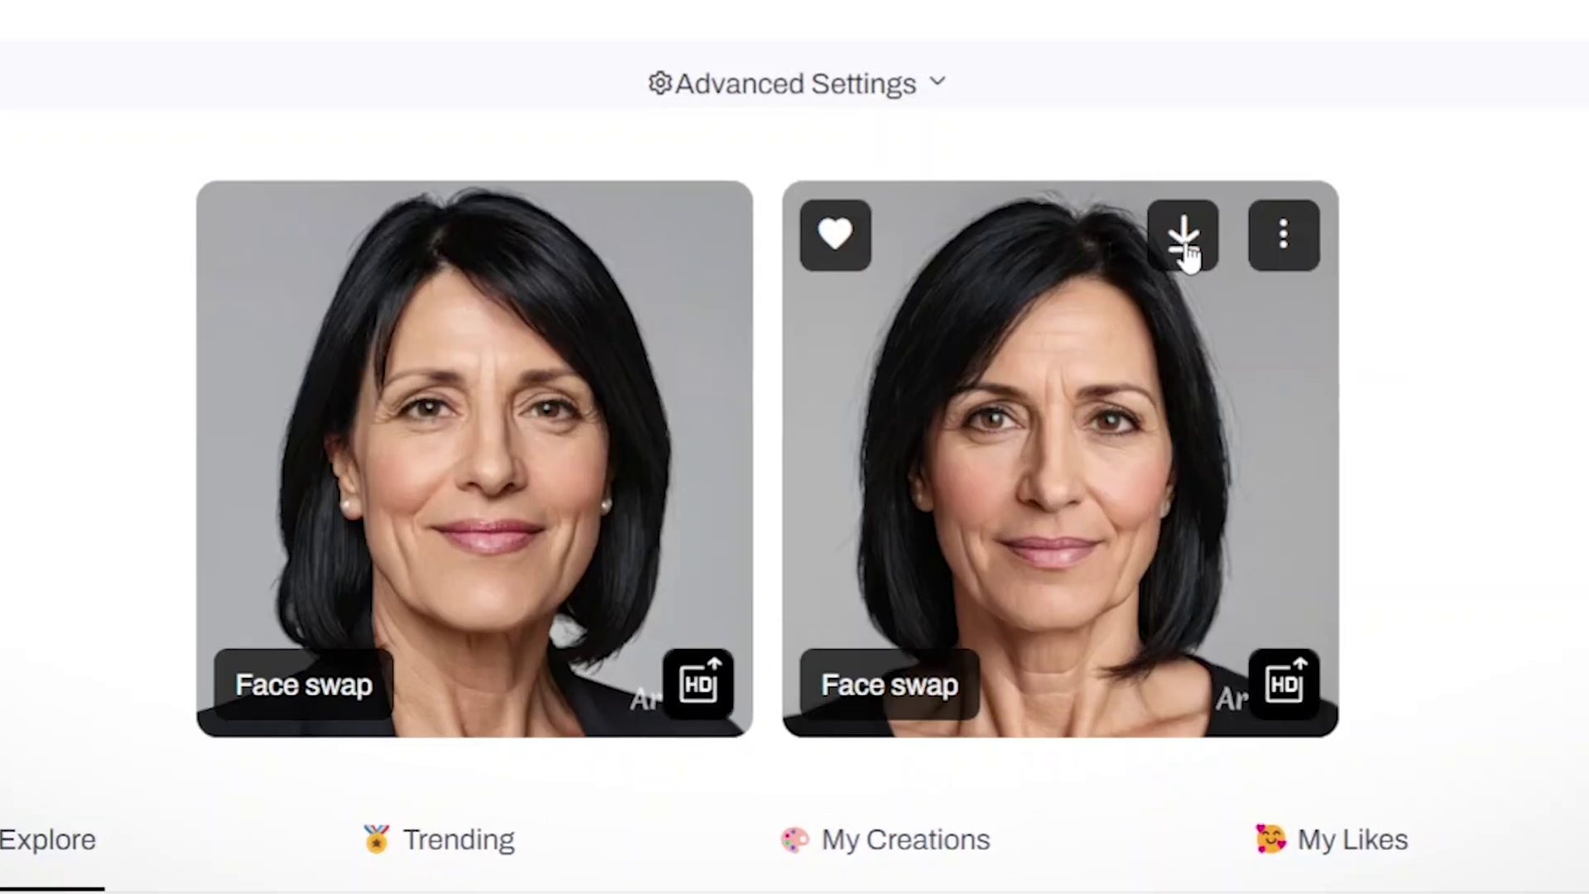
left_click(1026, 408)
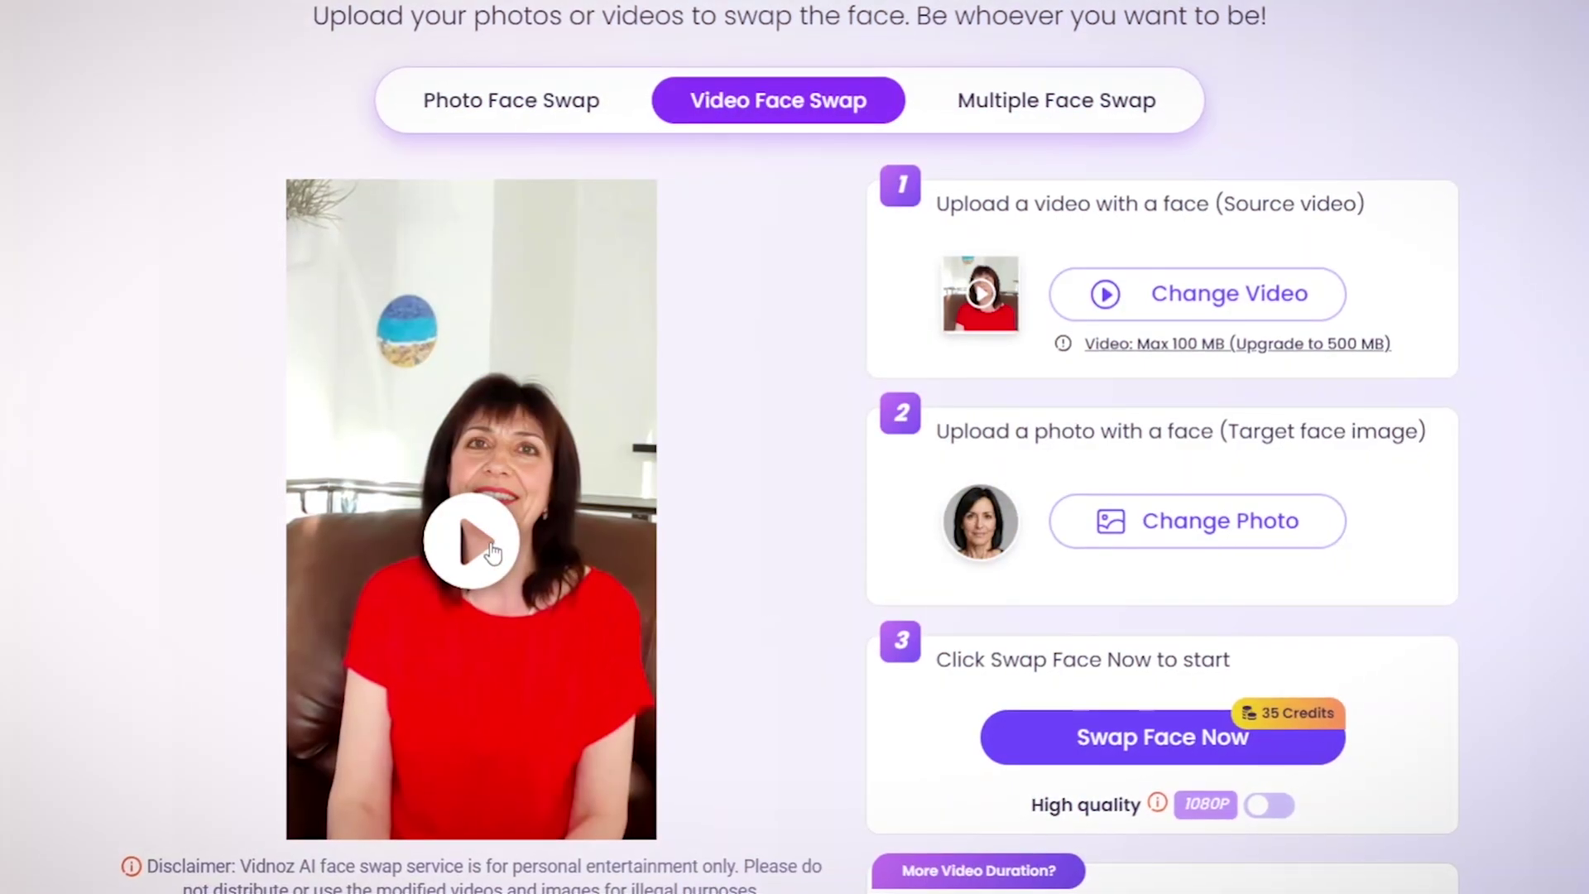
left_click(465, 539)
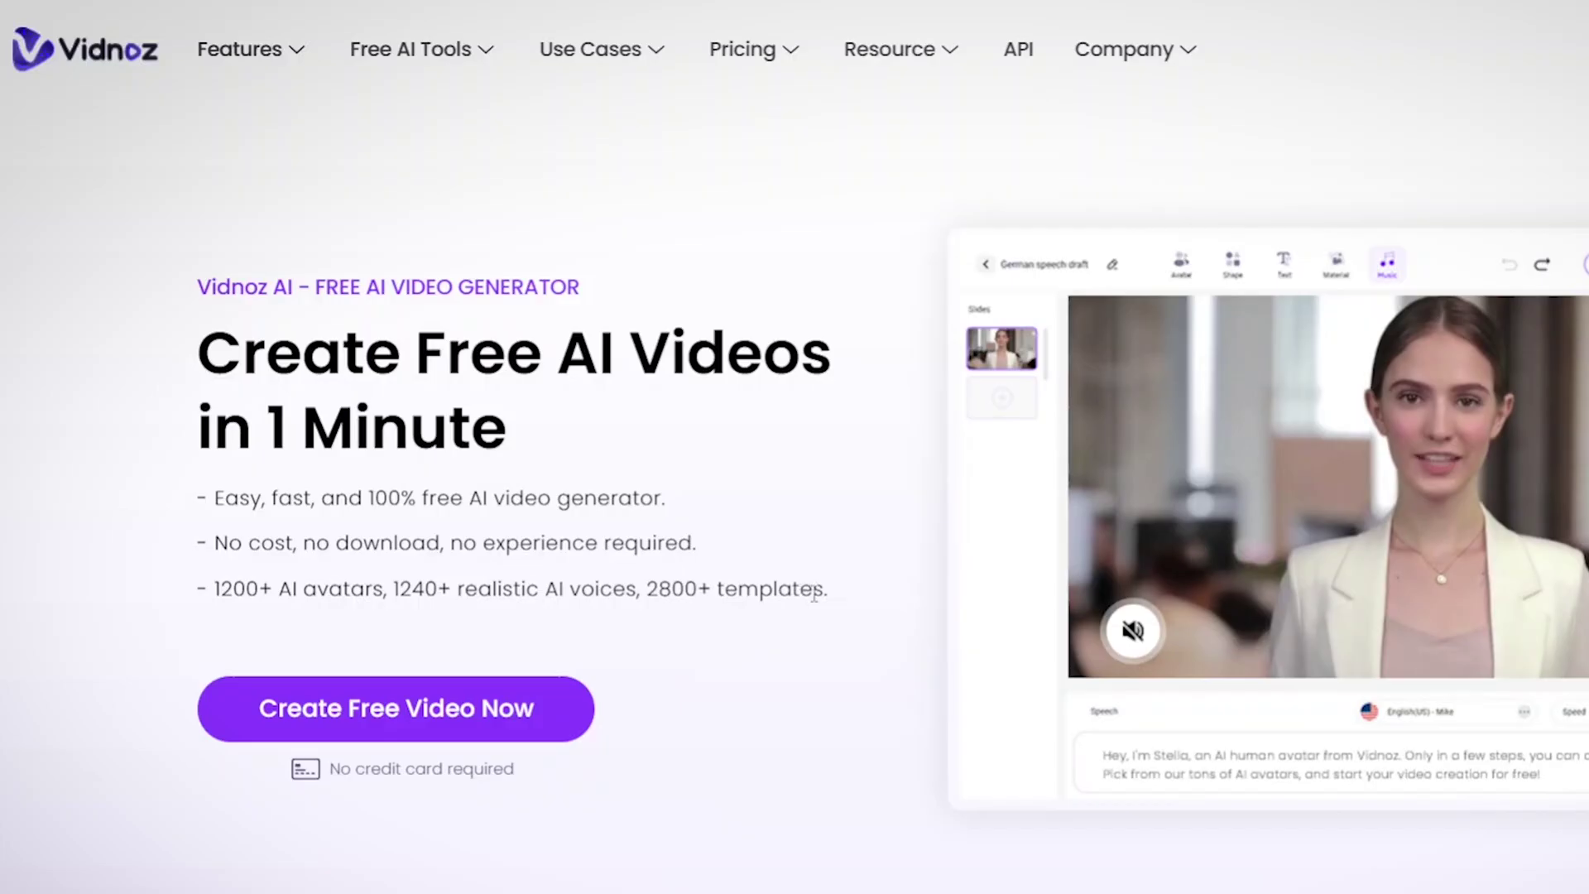
- Use Vidnoz Video Face Swap to put the portrait's face onto the red-top woman's video
mouse_move(485, 59)
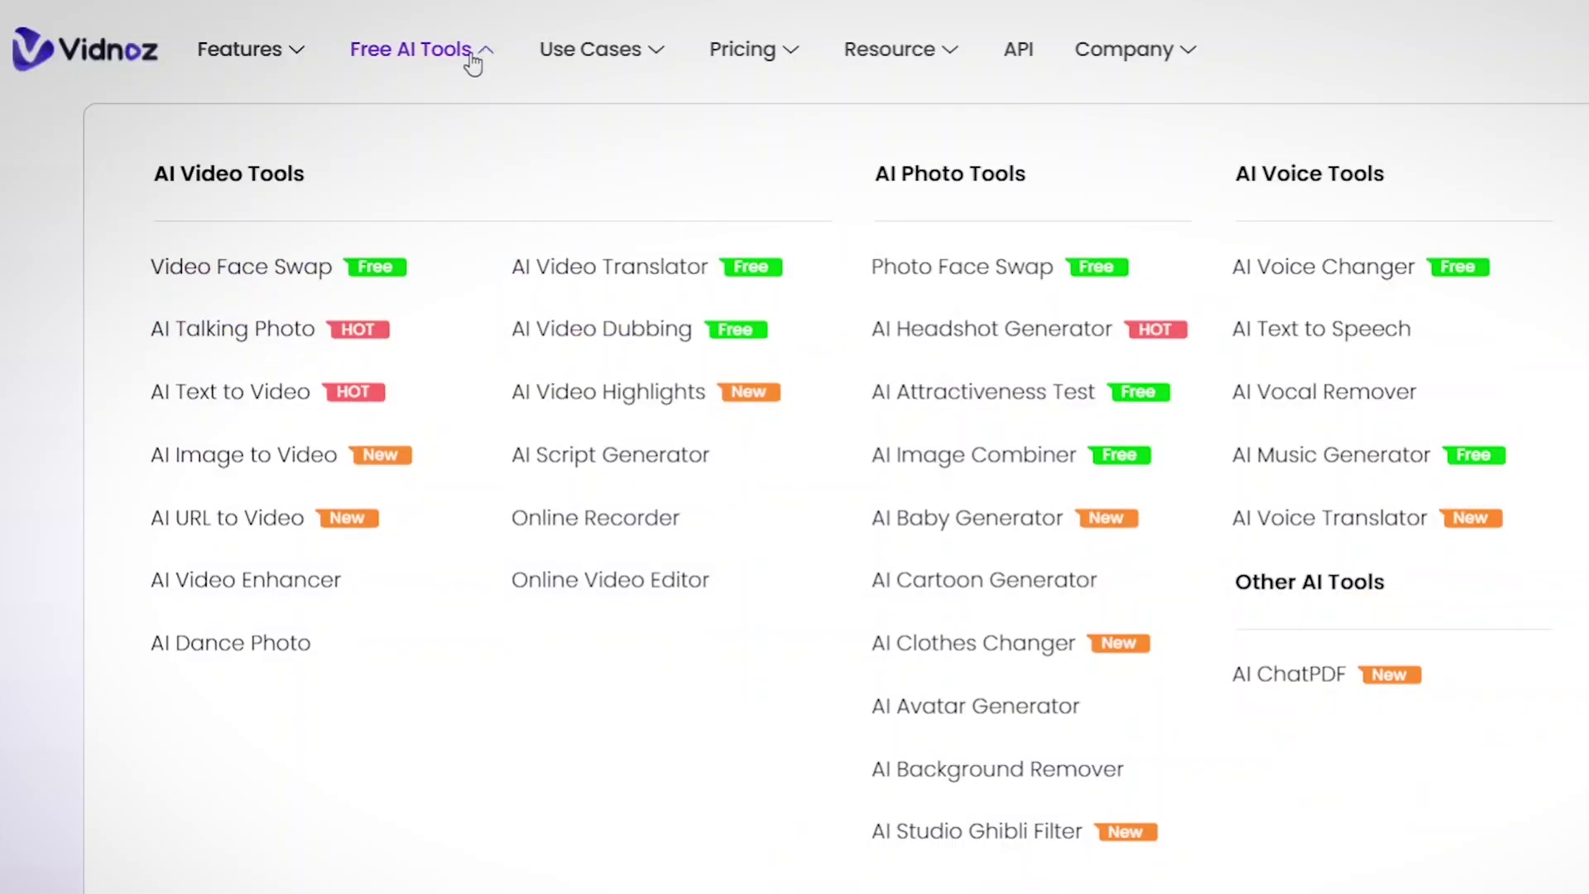
left_click(294, 278)
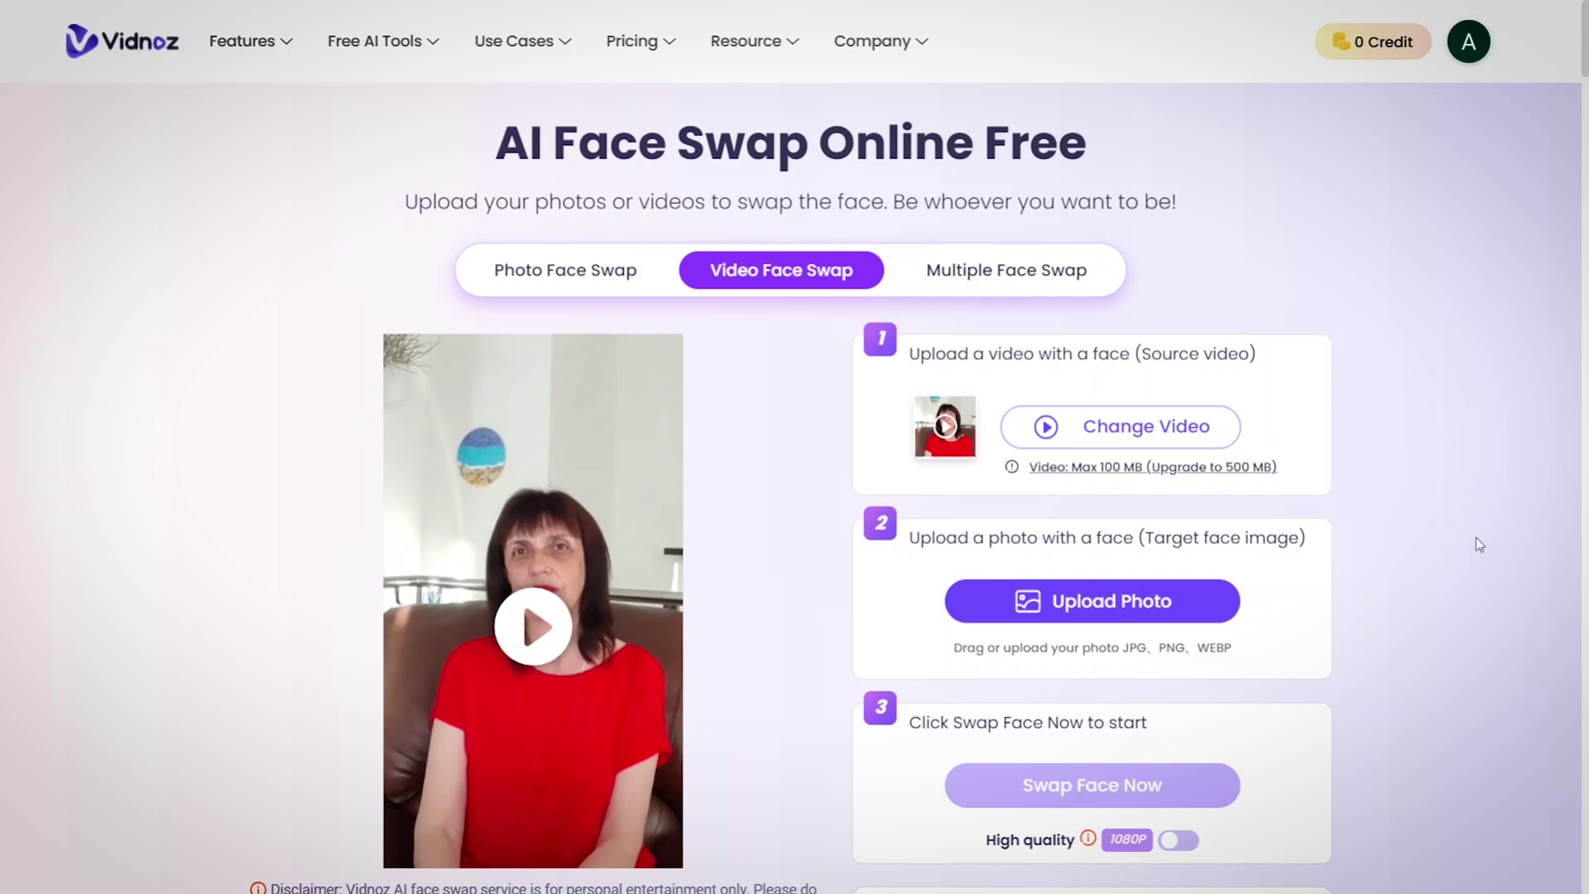
scroll(1479, 543, "down", 1)
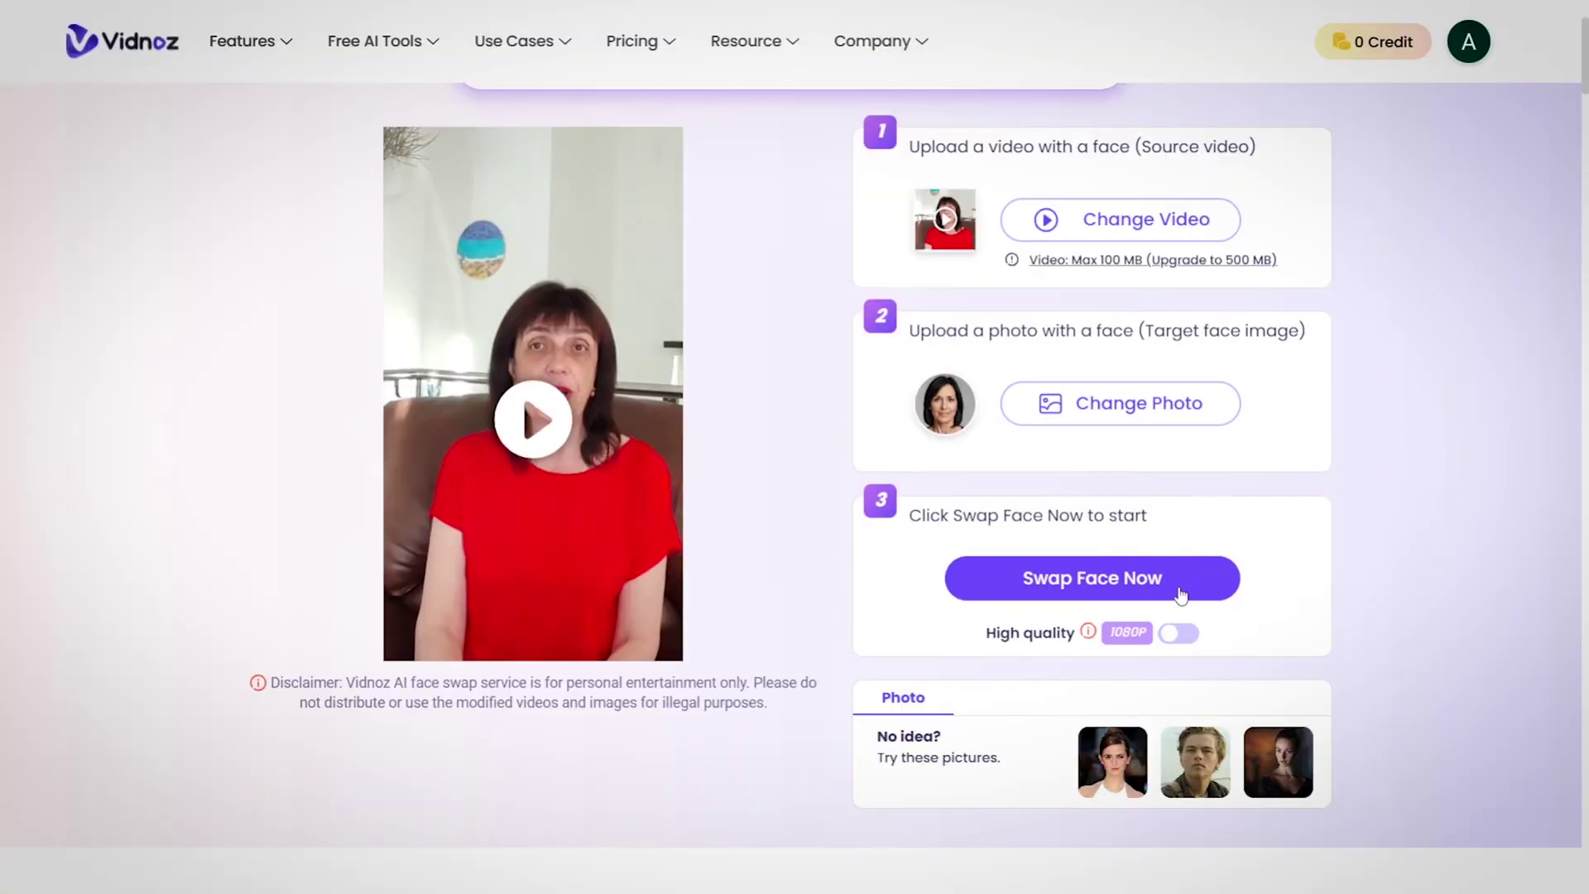
left_click(1182, 593)
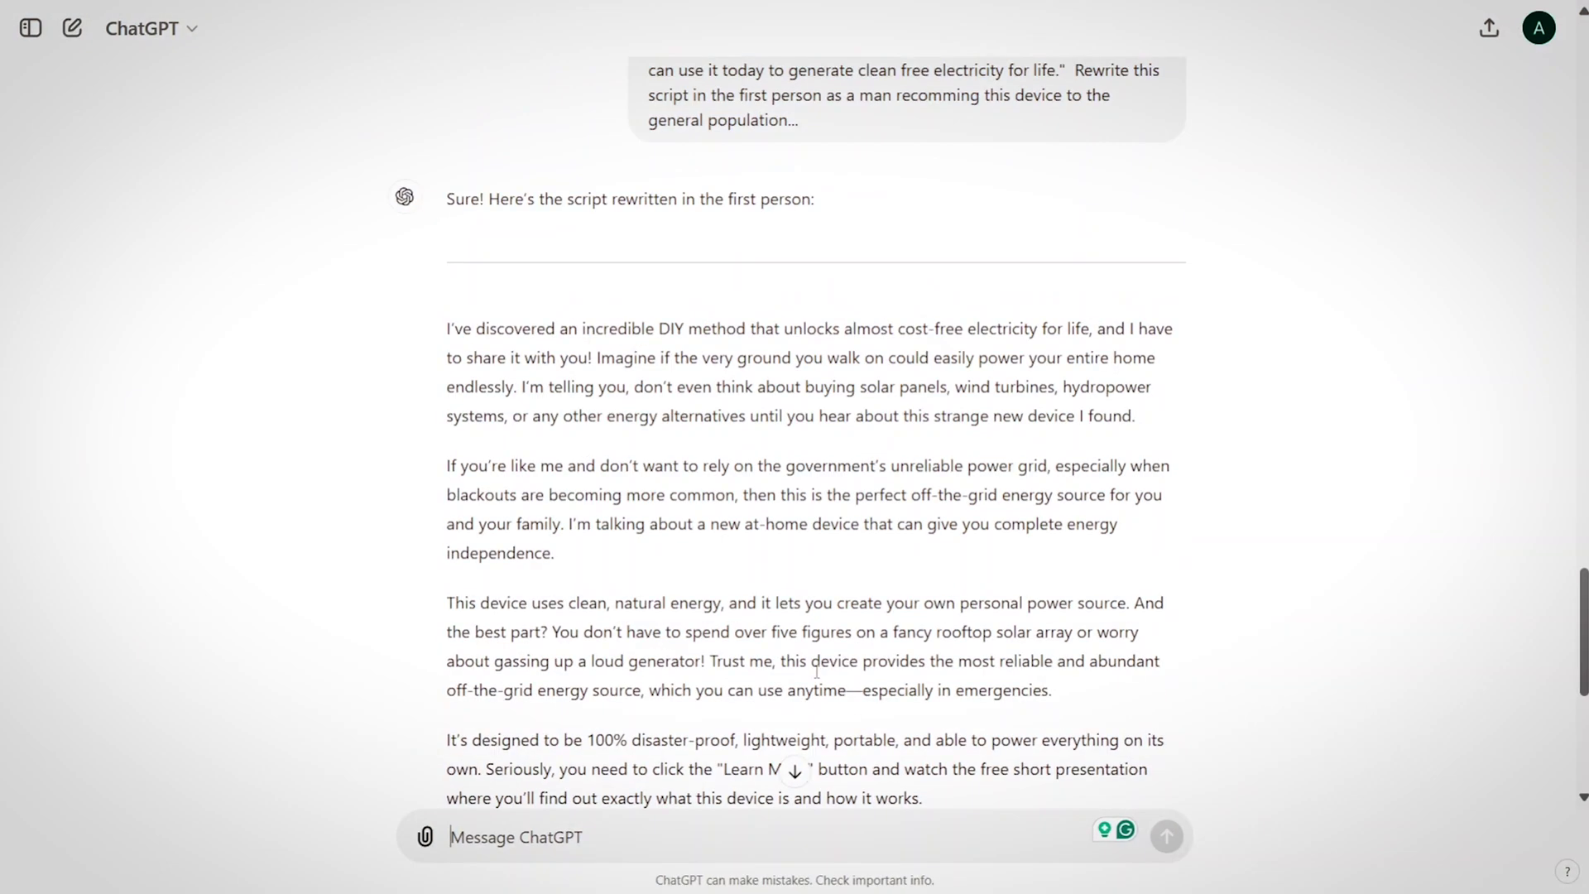
- Select the off-grid energy device ad script in the ChatGPT response
scroll(817, 672, "down", 5)
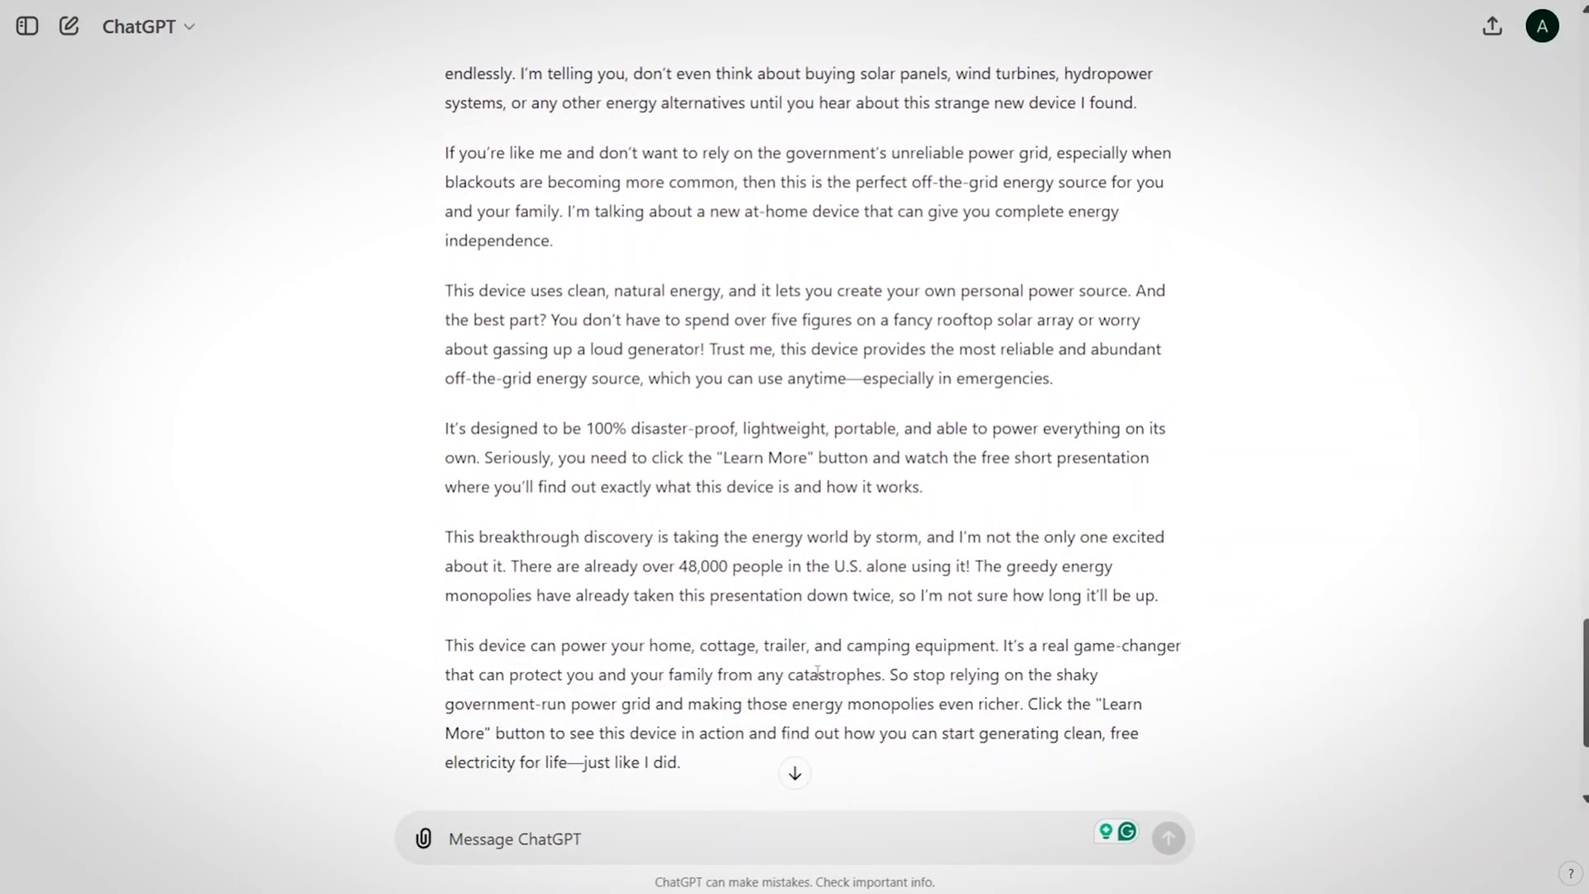
scroll(817, 672, "up", 2)
left_click_drag(439, 116, 598, 285)
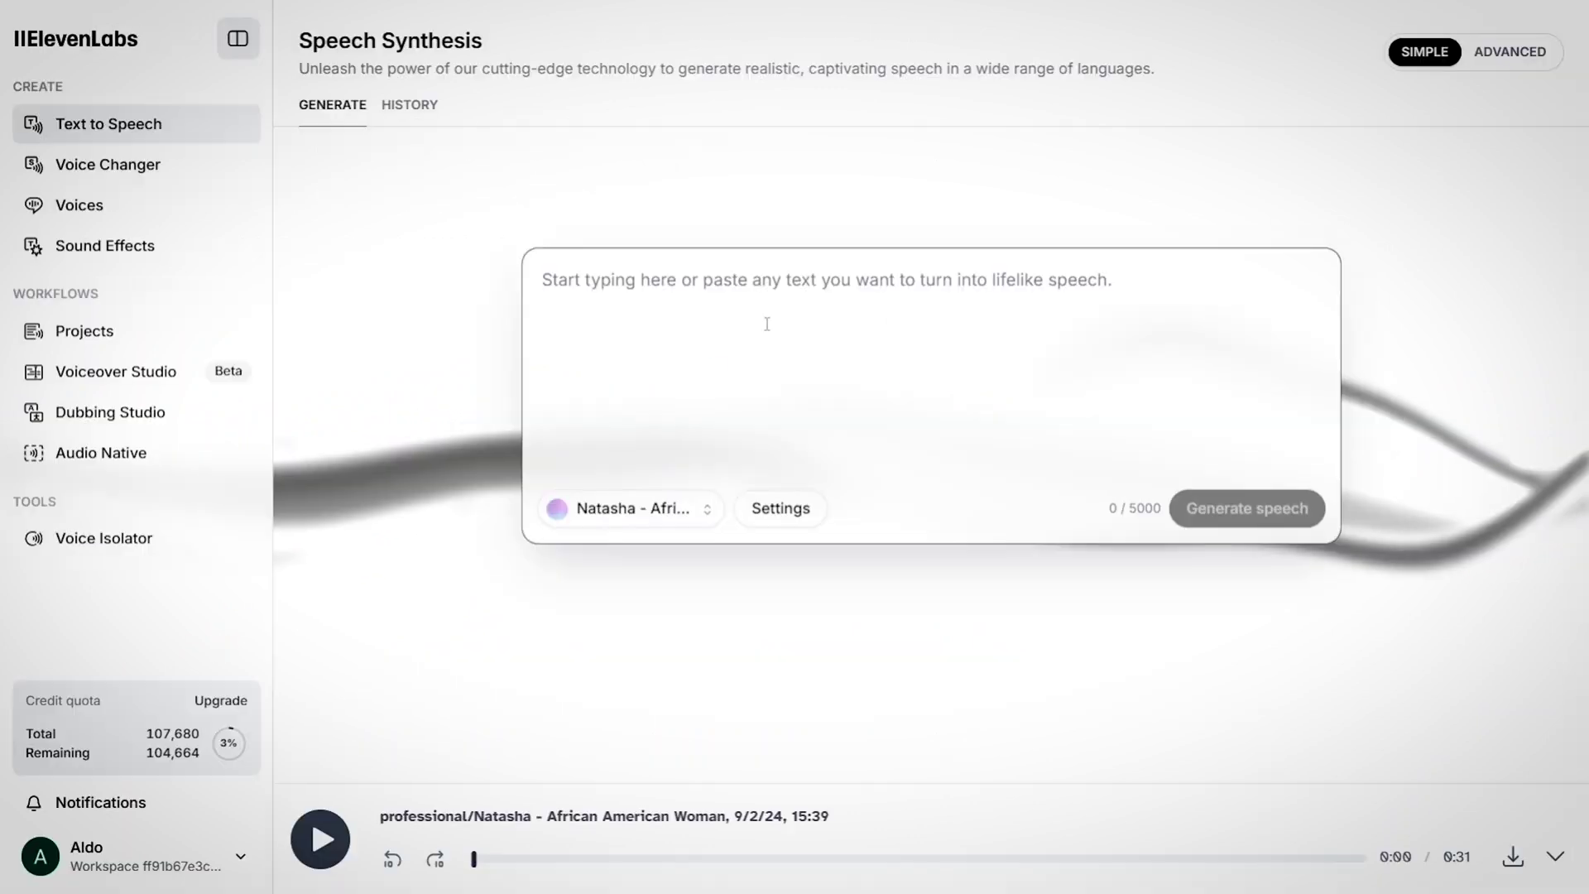
- Paste the ad script into ElevenLabs text to speech, split off the greeting, and generate speech
left_click(767, 324)
type("Hey there! Imagine if you could power your whole house using the ground you walk on. Sounds cool, right? Before you think about buying expensive solar panels or noisy generators, check this out. I found a super easy-to-use device that gives you free electricity, and you don’t need to spend tons of money!  This device is small, lightweight, and can power your home anytime—even when there’s a blackout. It’s like having your own personal power station that never runs out!  Want to see how it works? Just click the \"Learn More\" button to watch a quick video. Trust me, this could change everything for you and your family!")
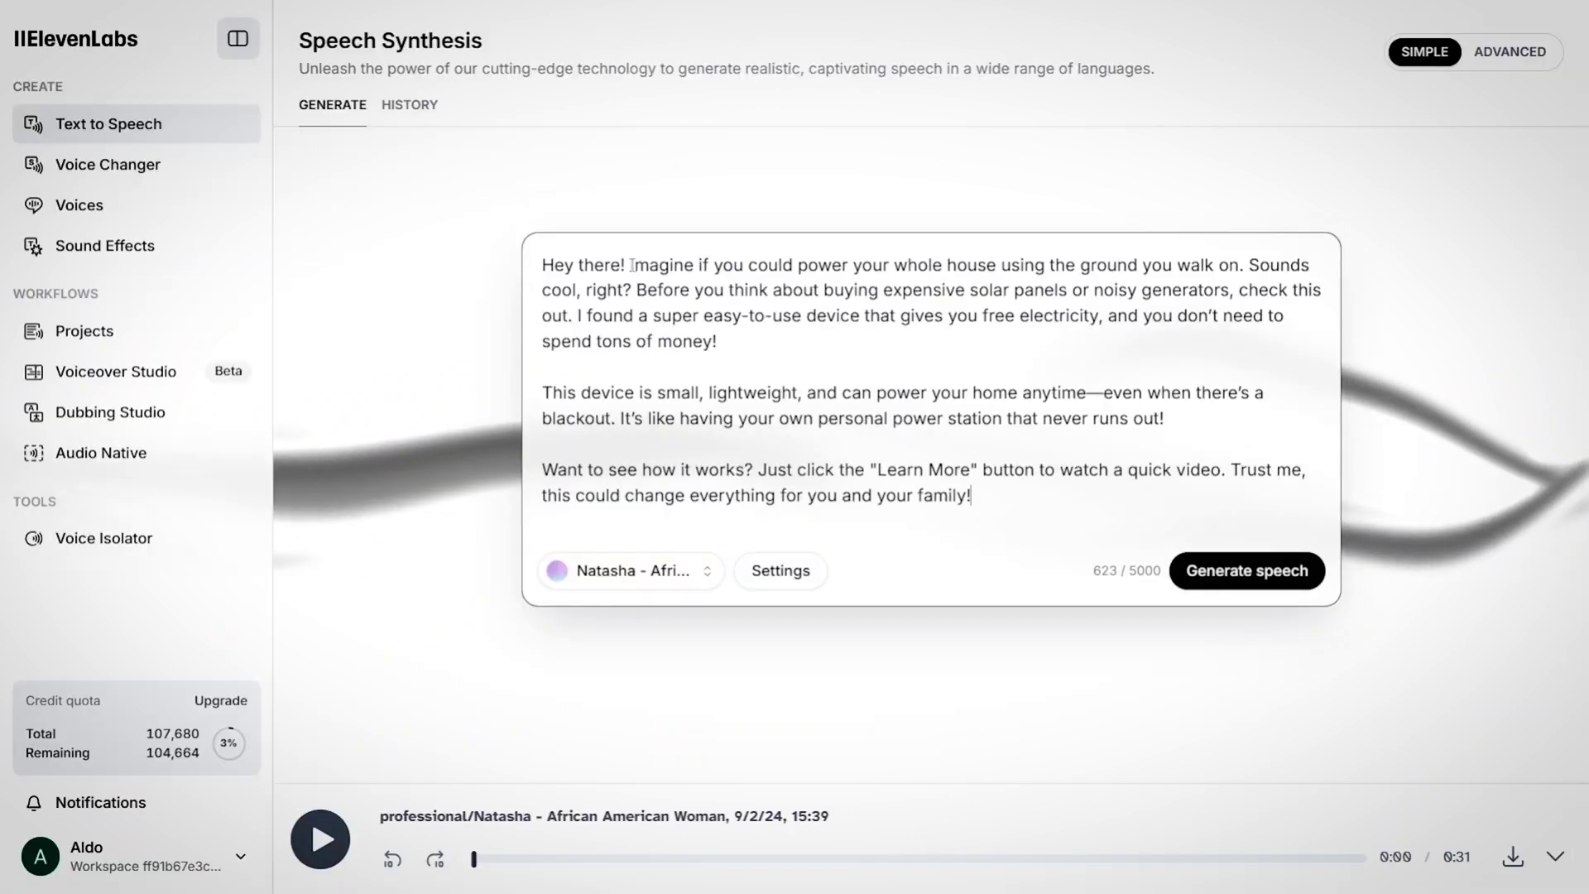
key("Return")
key("Return")
left_click(1279, 623)
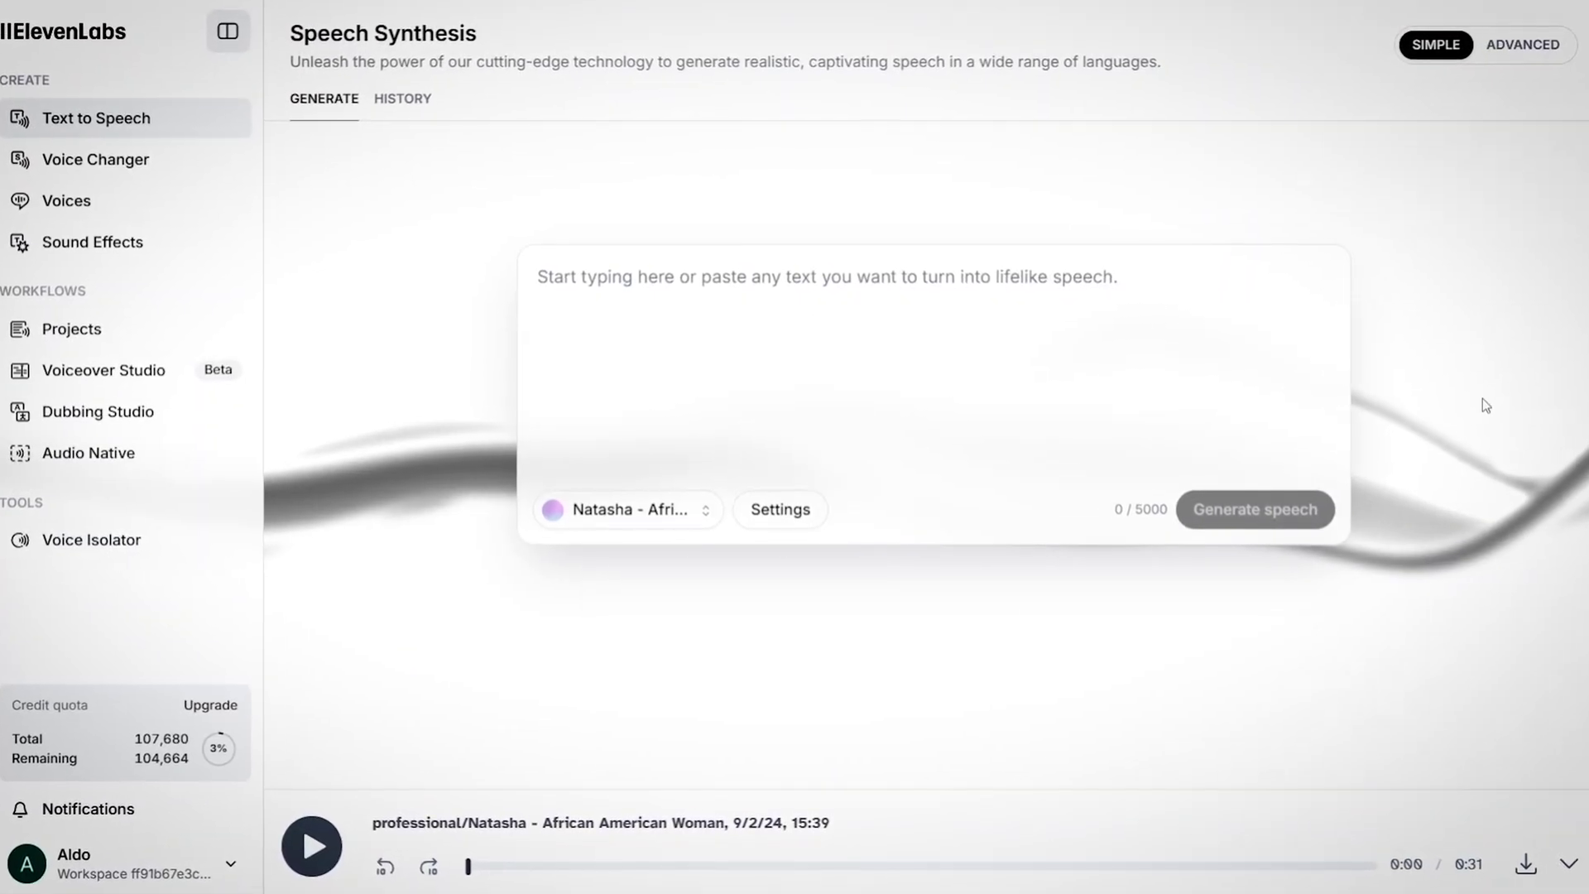
- Paste the ad script back into the empty box and browse the available voices
left_click(786, 348)
type("Hey there! Imagine if you could power your whole house using the ground you walk on. Sounds cool, right? Before you think about buying expensive solar panels or noisy generators, check this out. I found a super easy-to-use device that gives you free electricity, and you don’t need to spend tons of money!  This device is small, lightweight, and can power your home anytime—even when there’s a blackout. It’s like having your own personal power station that never runs out!  Want to see how it works? Just click the \"Learn More\" button to watch a quick video. Trust me, this could change everything for you and your family!")
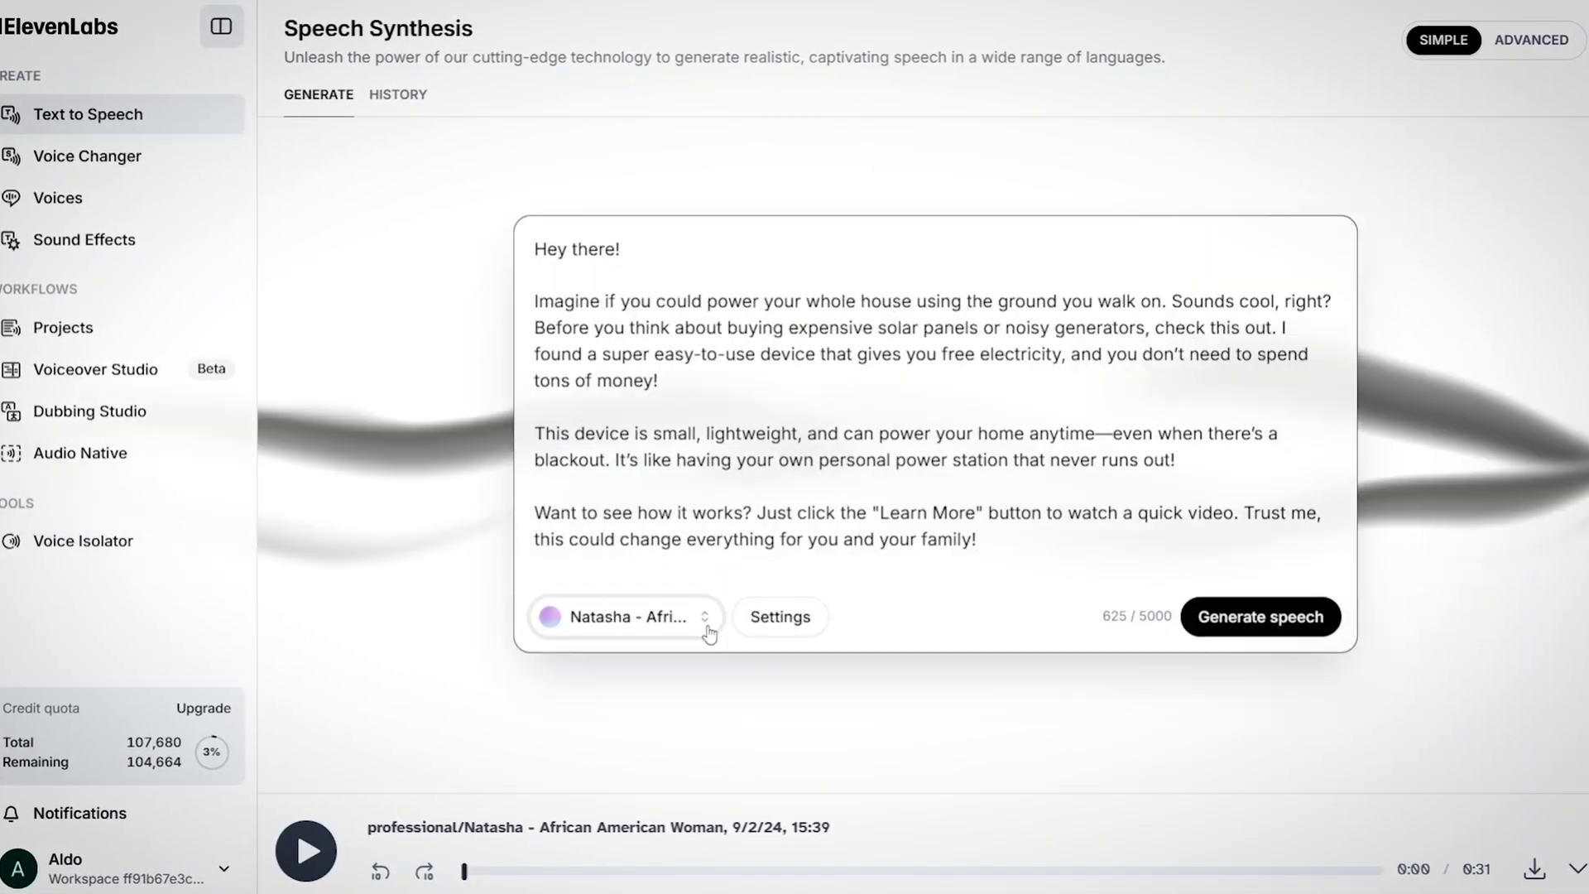
left_click(706, 621)
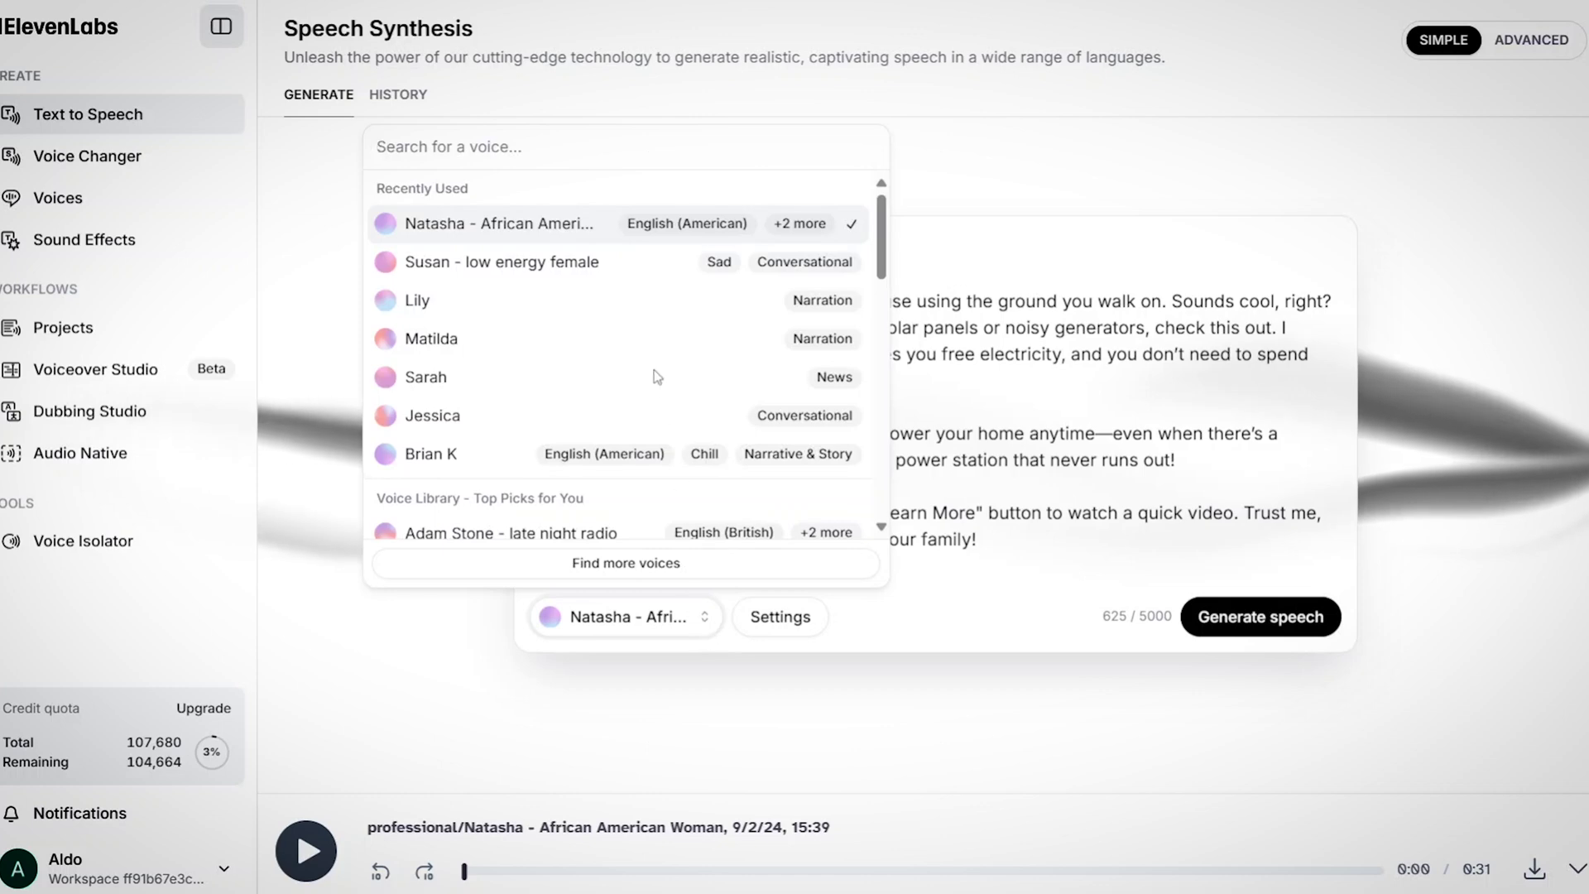
scroll(654, 297, "down", 2)
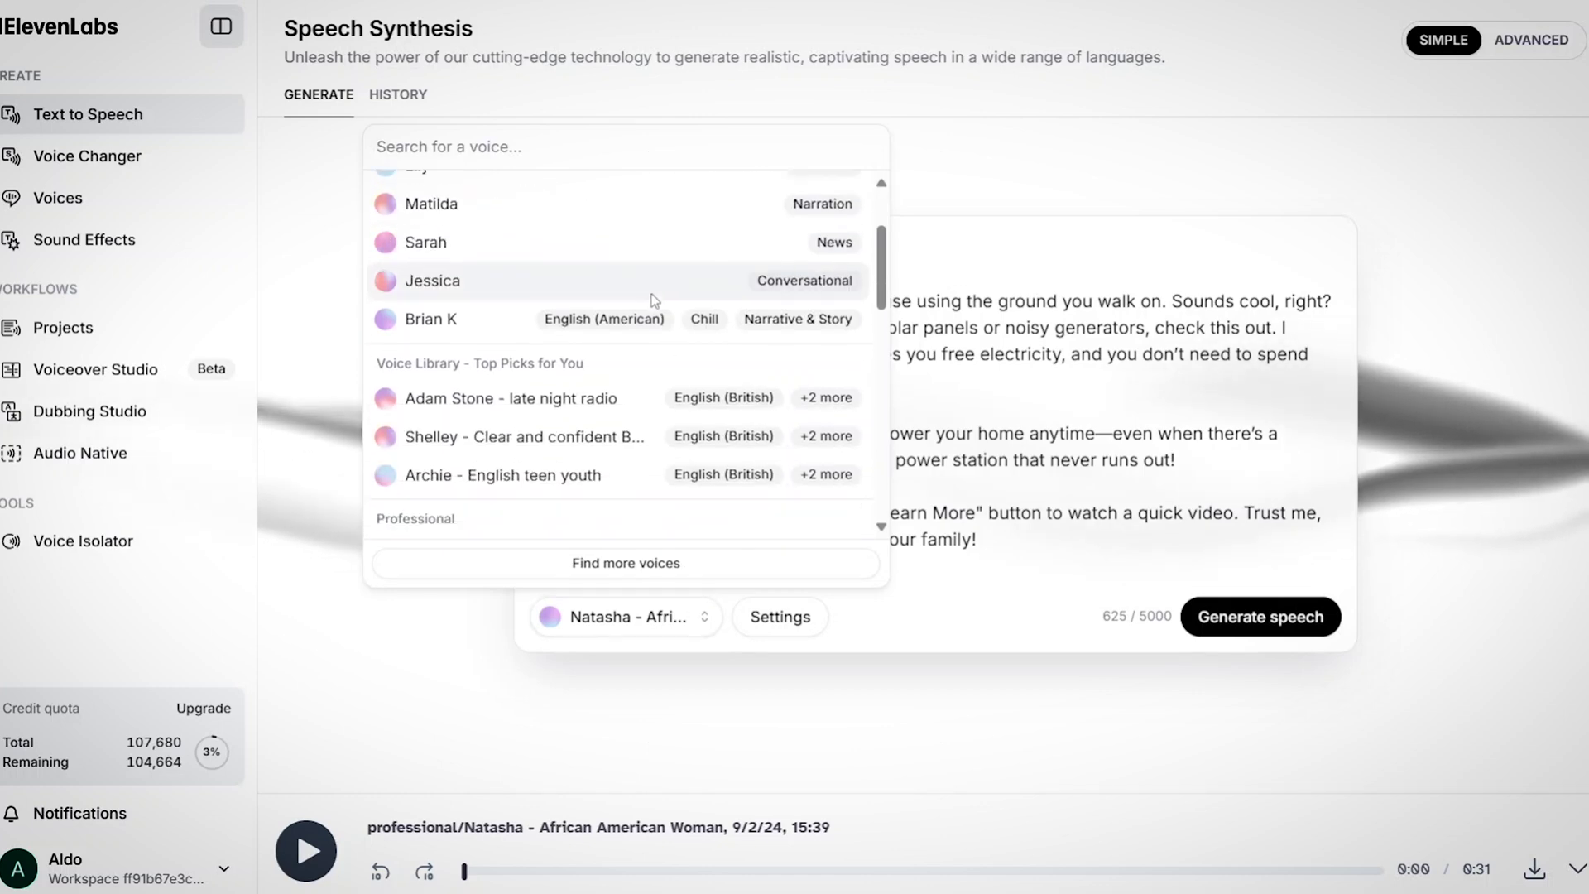
left_click(291, 275)
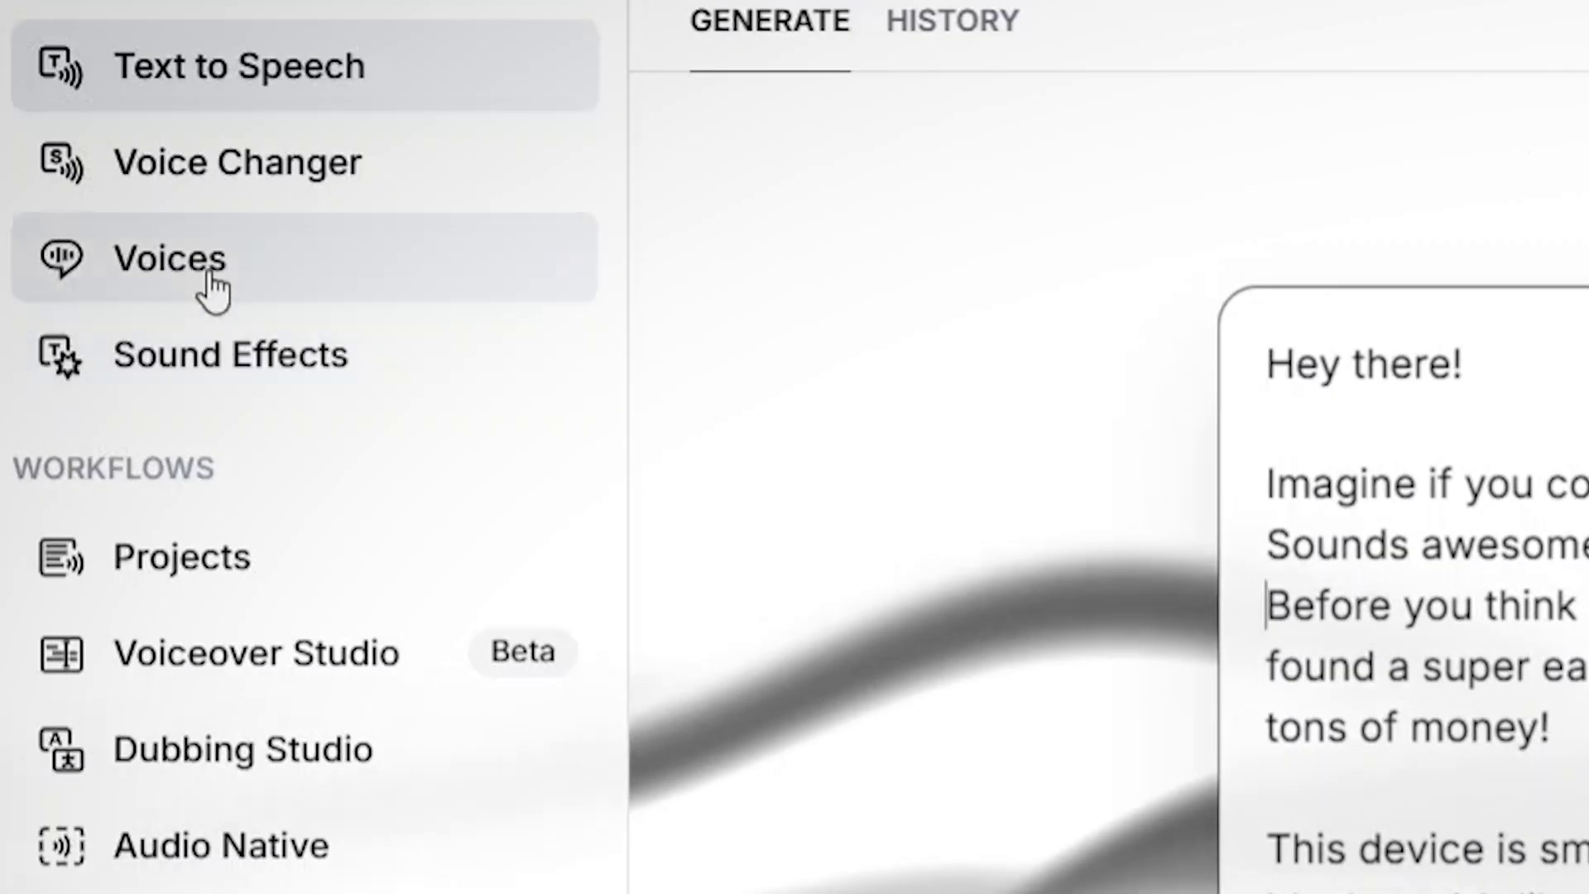
- Browse Social Media voices in the ElevenLabs voice library, keeping Natasha as the voice
left_click(214, 291)
left_click(892, 116)
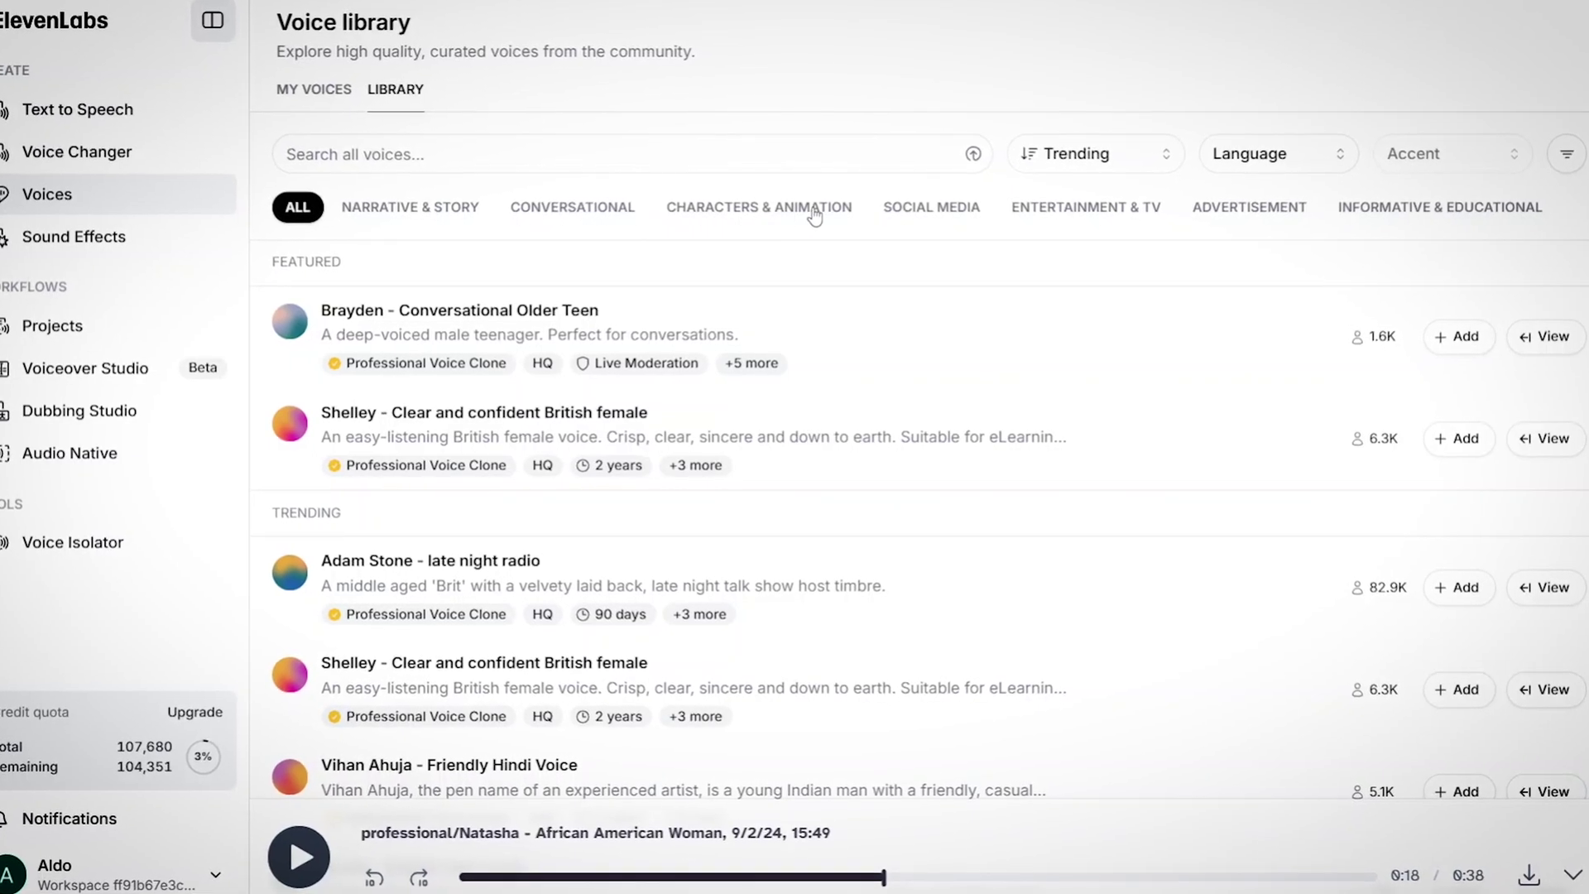
left_click(960, 207)
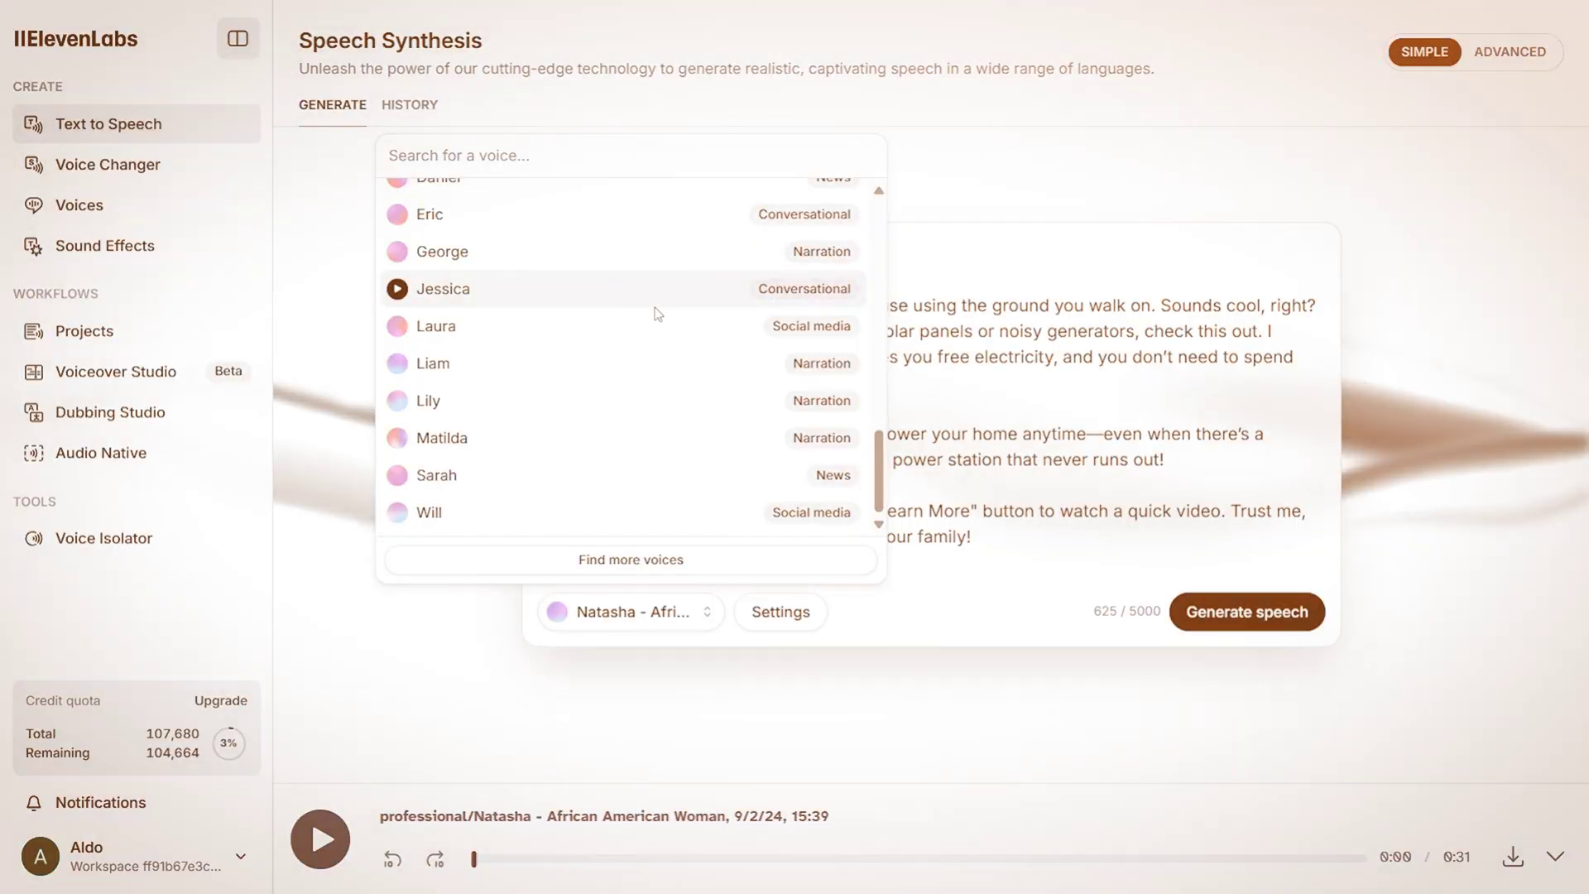
left_click(898, 706)
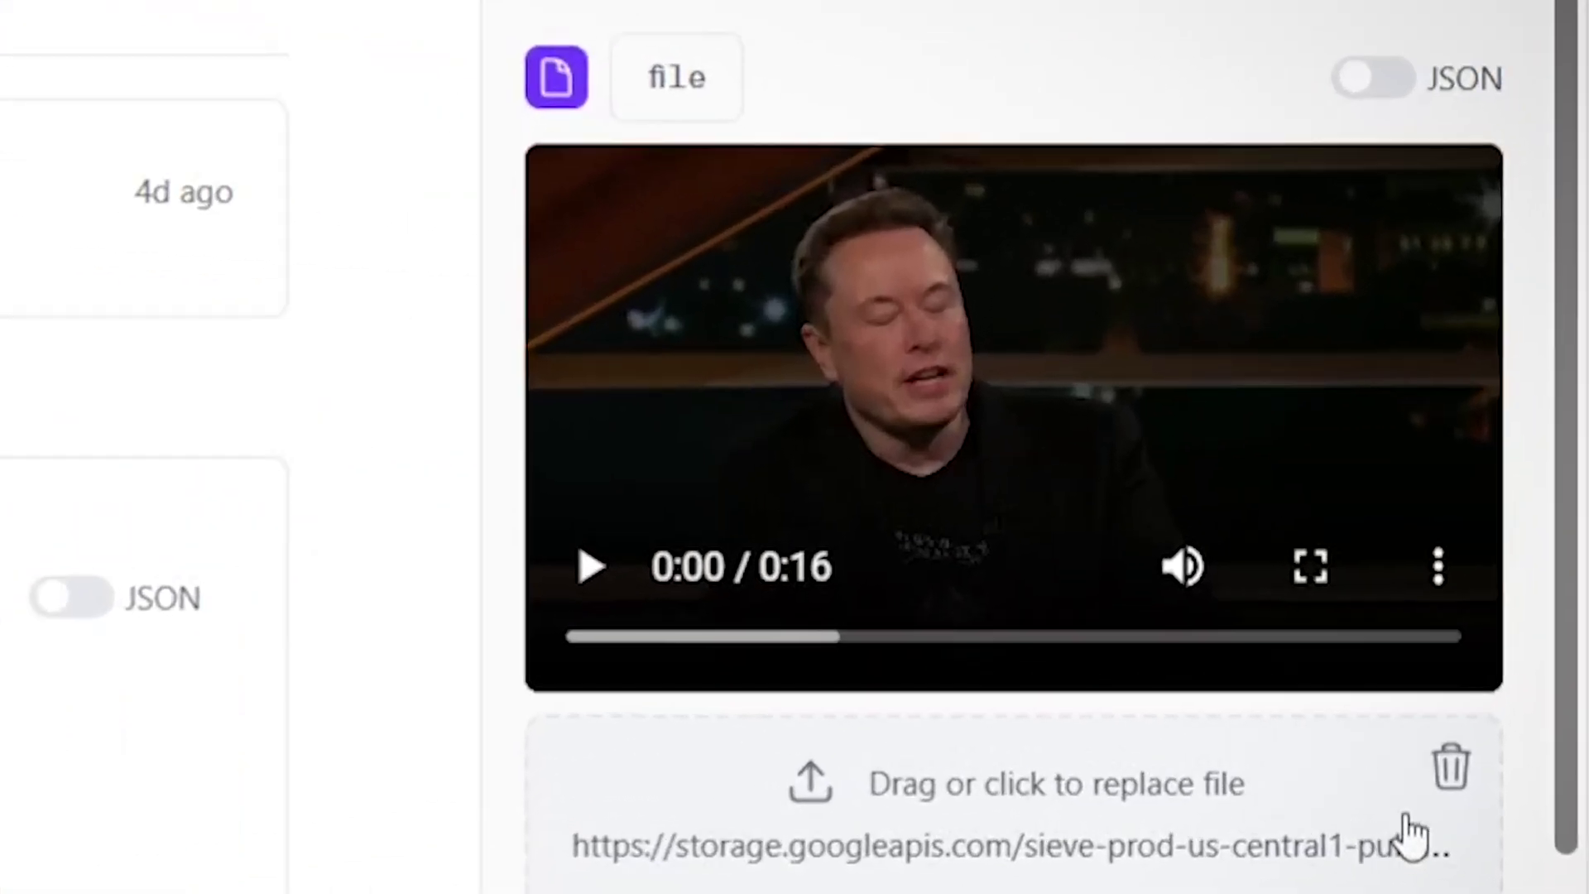
- Clear Sieve's example video and audio inputs and submit the lipsync job
left_click(1506, 513)
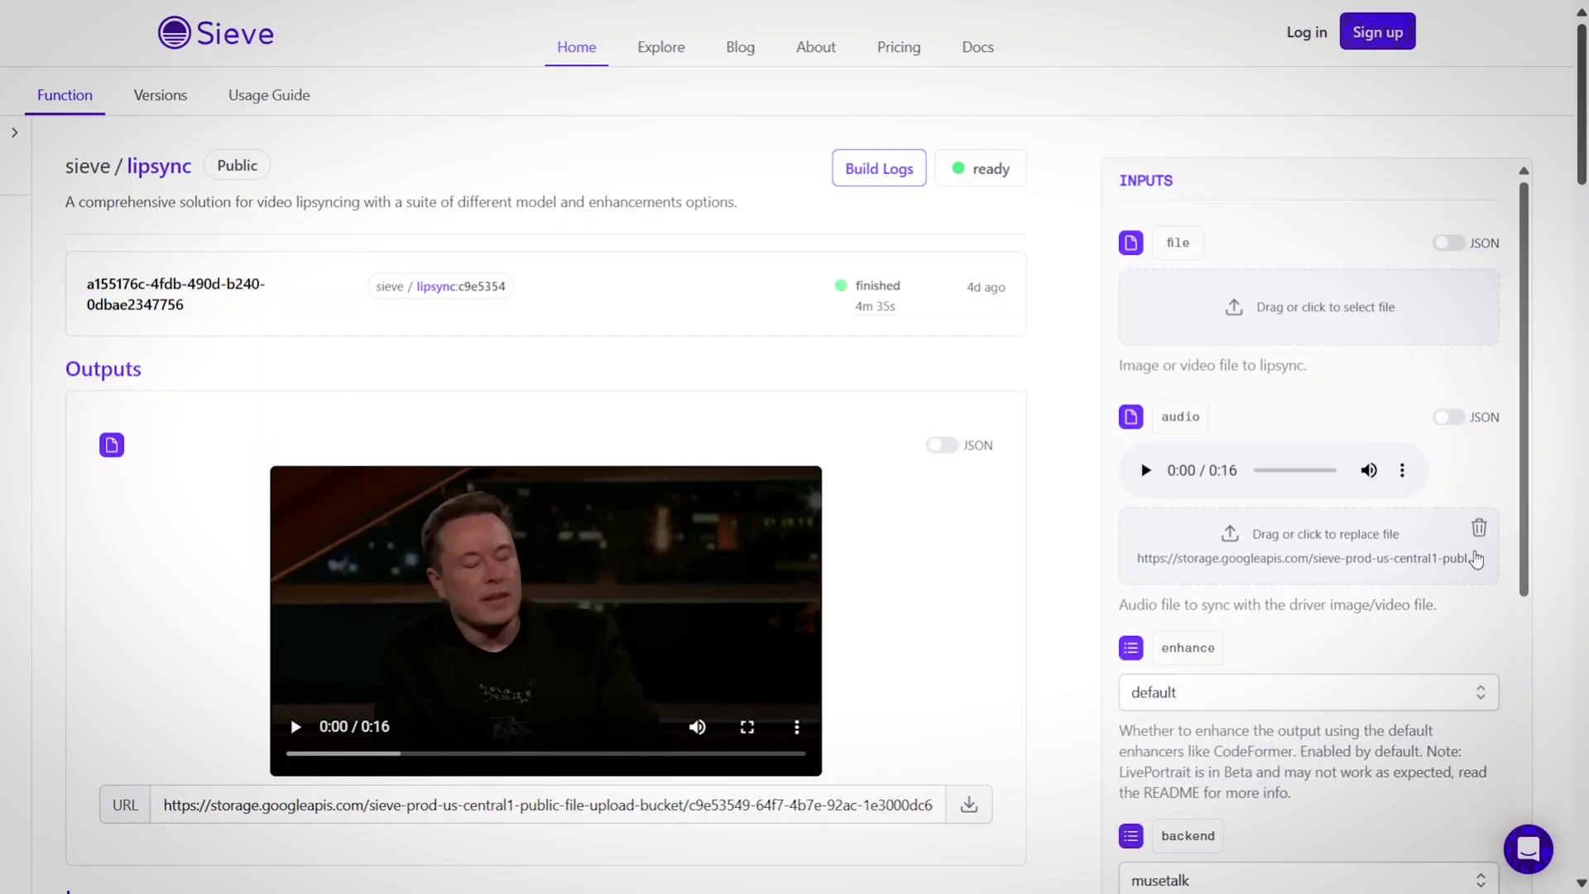
left_click(1481, 533)
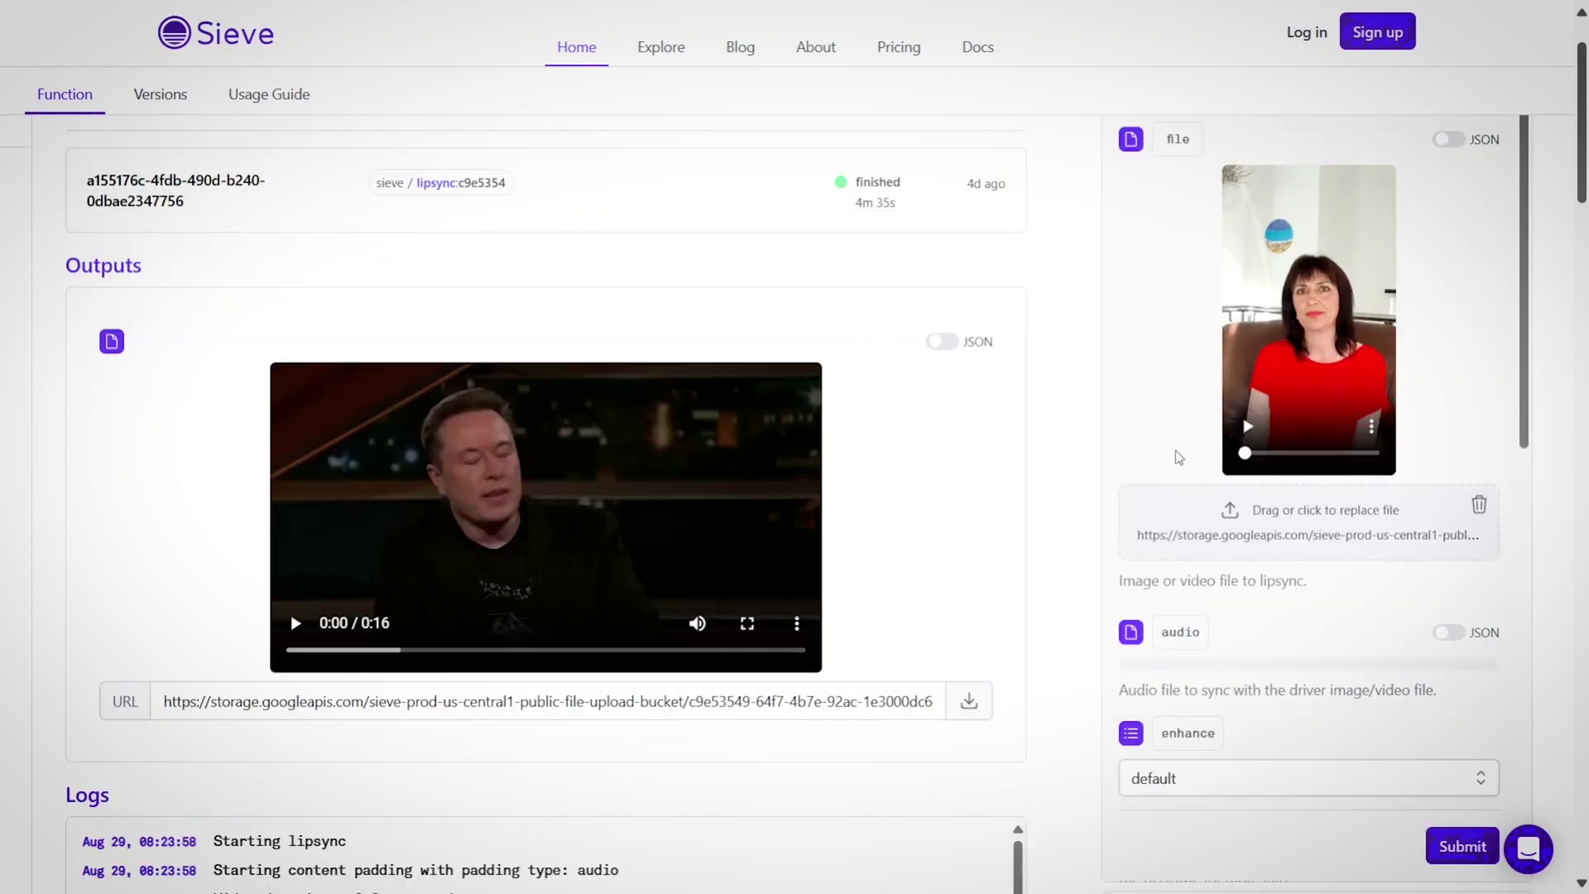
scroll(1173, 457, "down", 15)
left_click(1464, 430)
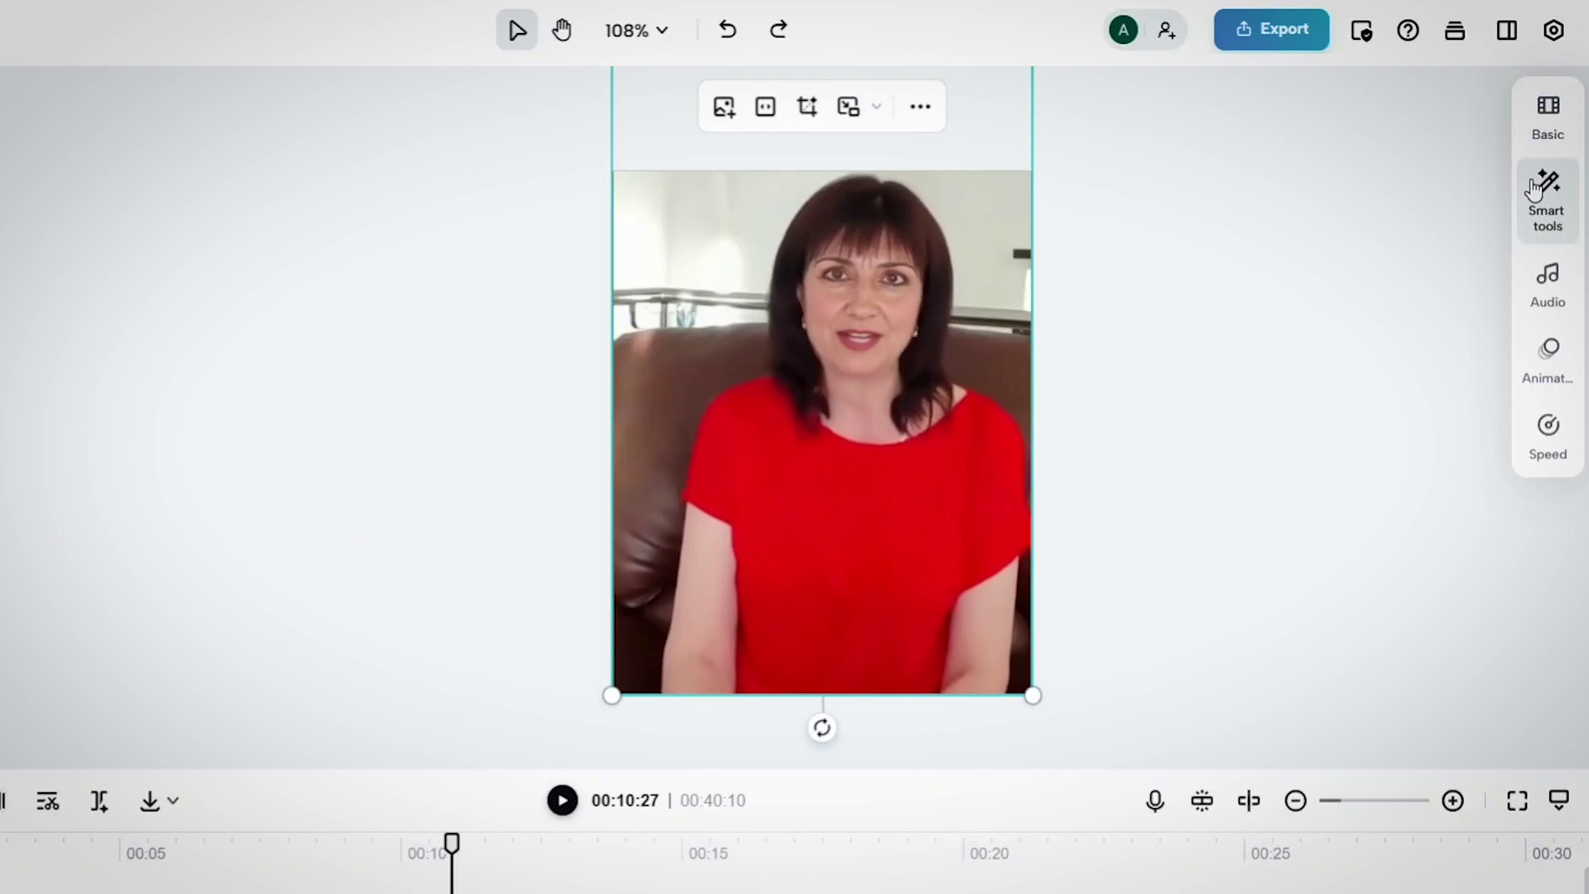
- Apply Smart tools background removal to the presenter clip and play back the section
left_click(1552, 165)
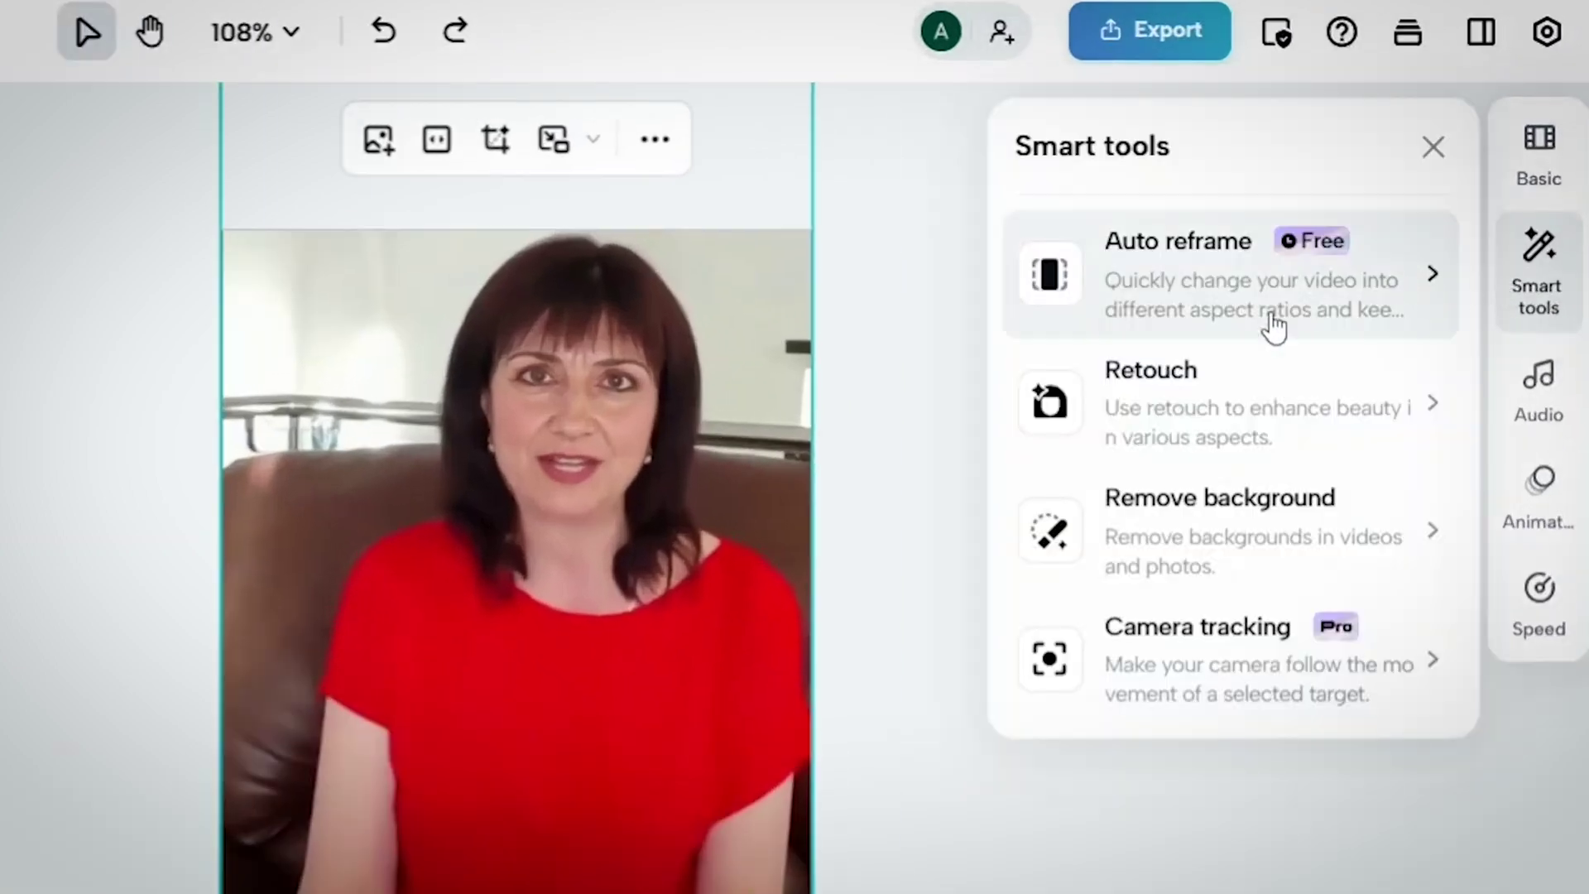
left_click(1206, 554)
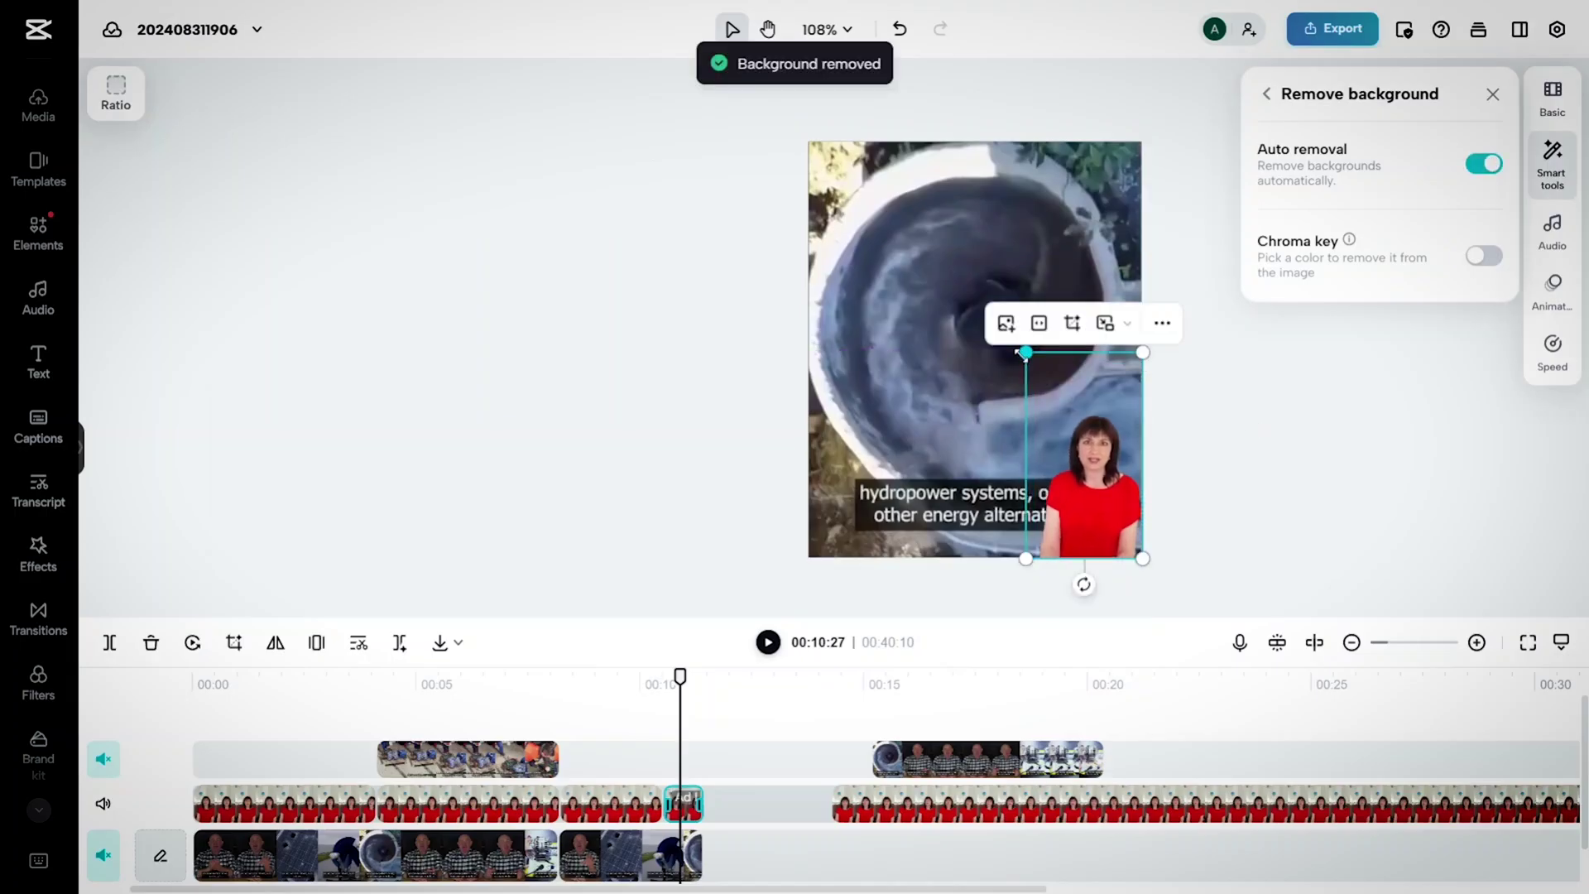
left_click(603, 684)
key("space")
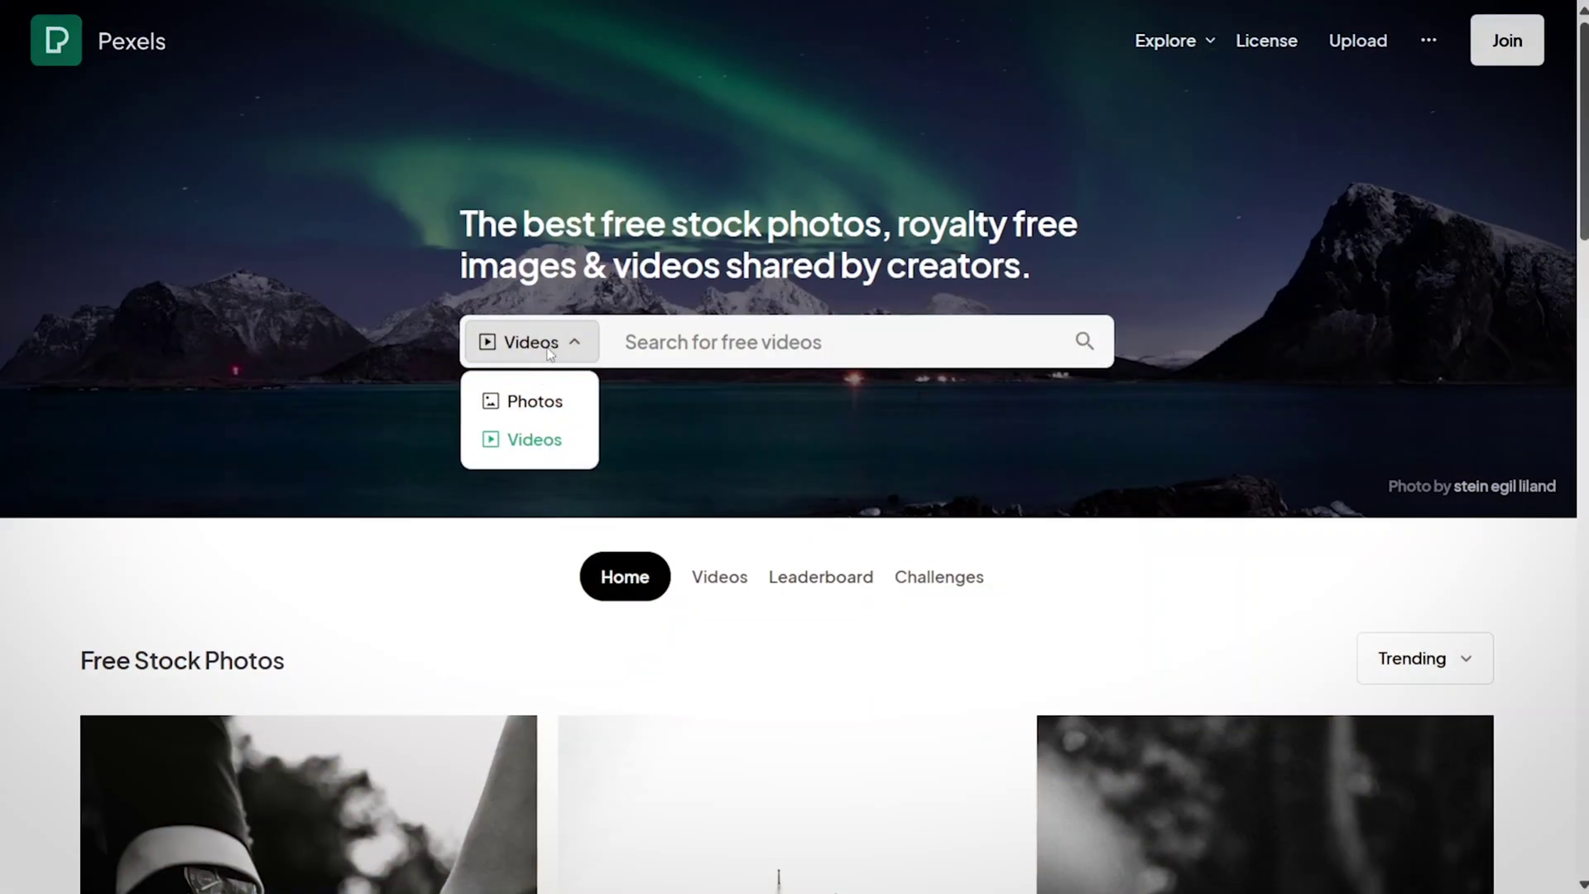
- Search Pexels videos for 'power generator' and download the solar panel installer clip
left_click(534, 439)
left_click(685, 341)
type("power")
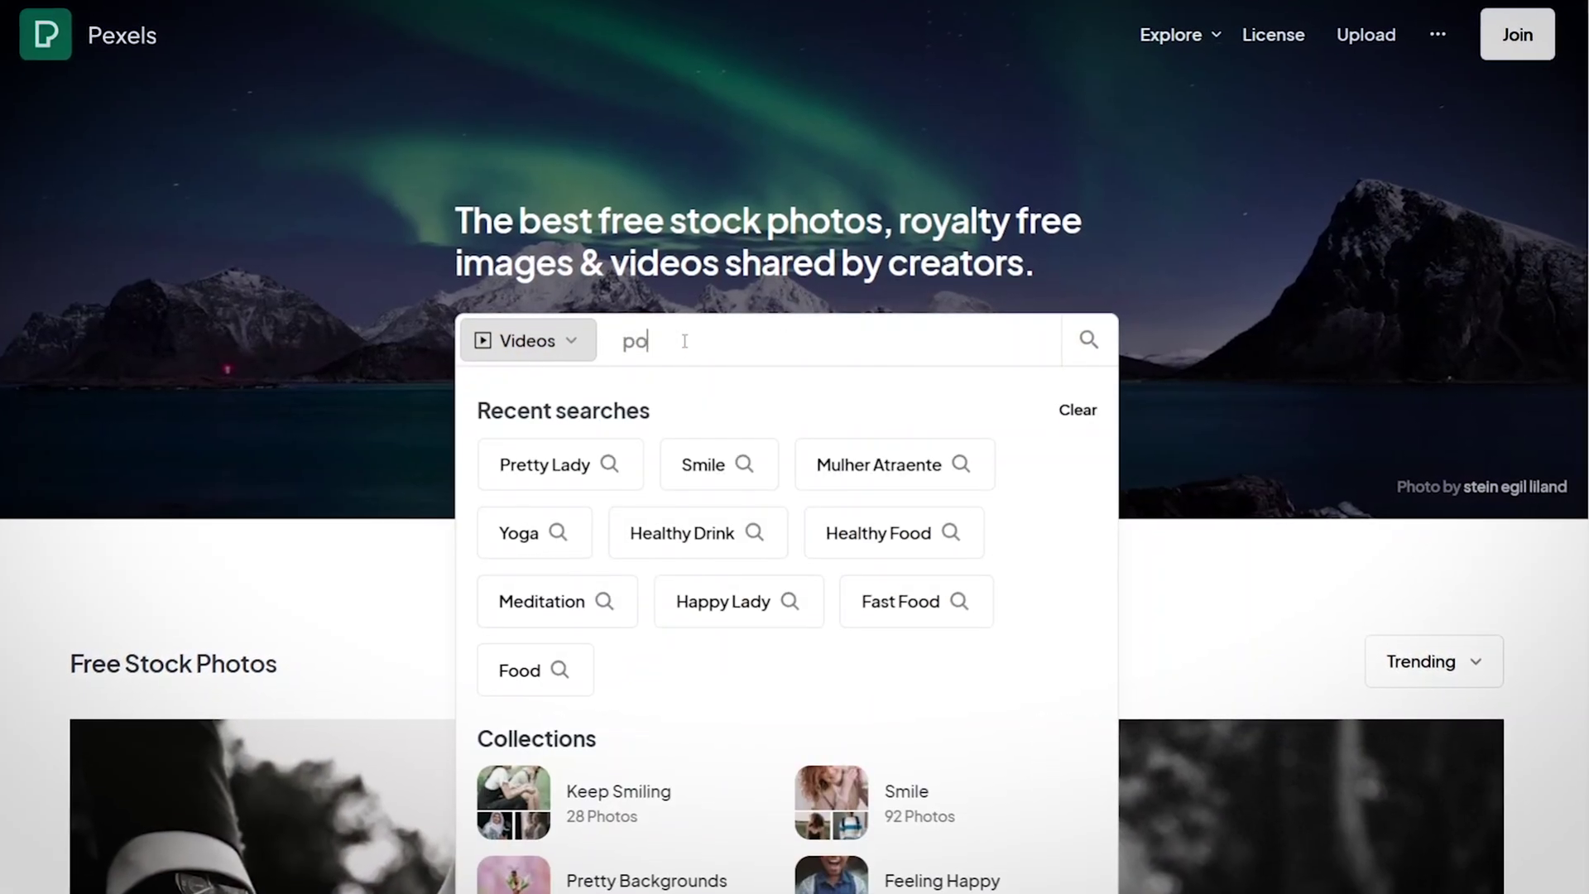
type(" generator")
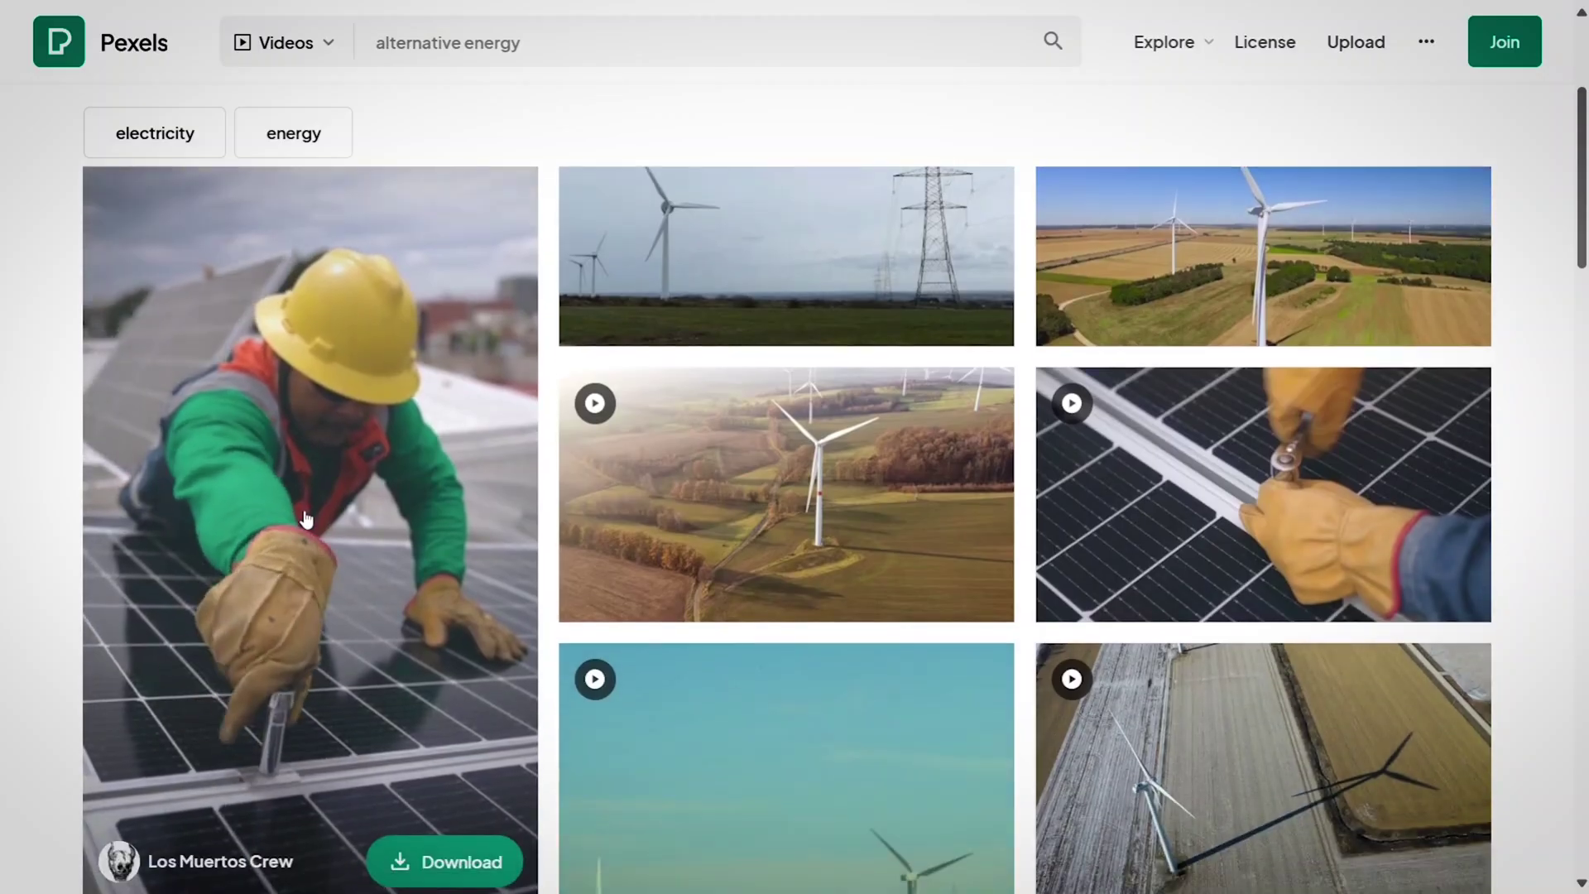
scroll(306, 521, "down", 1)
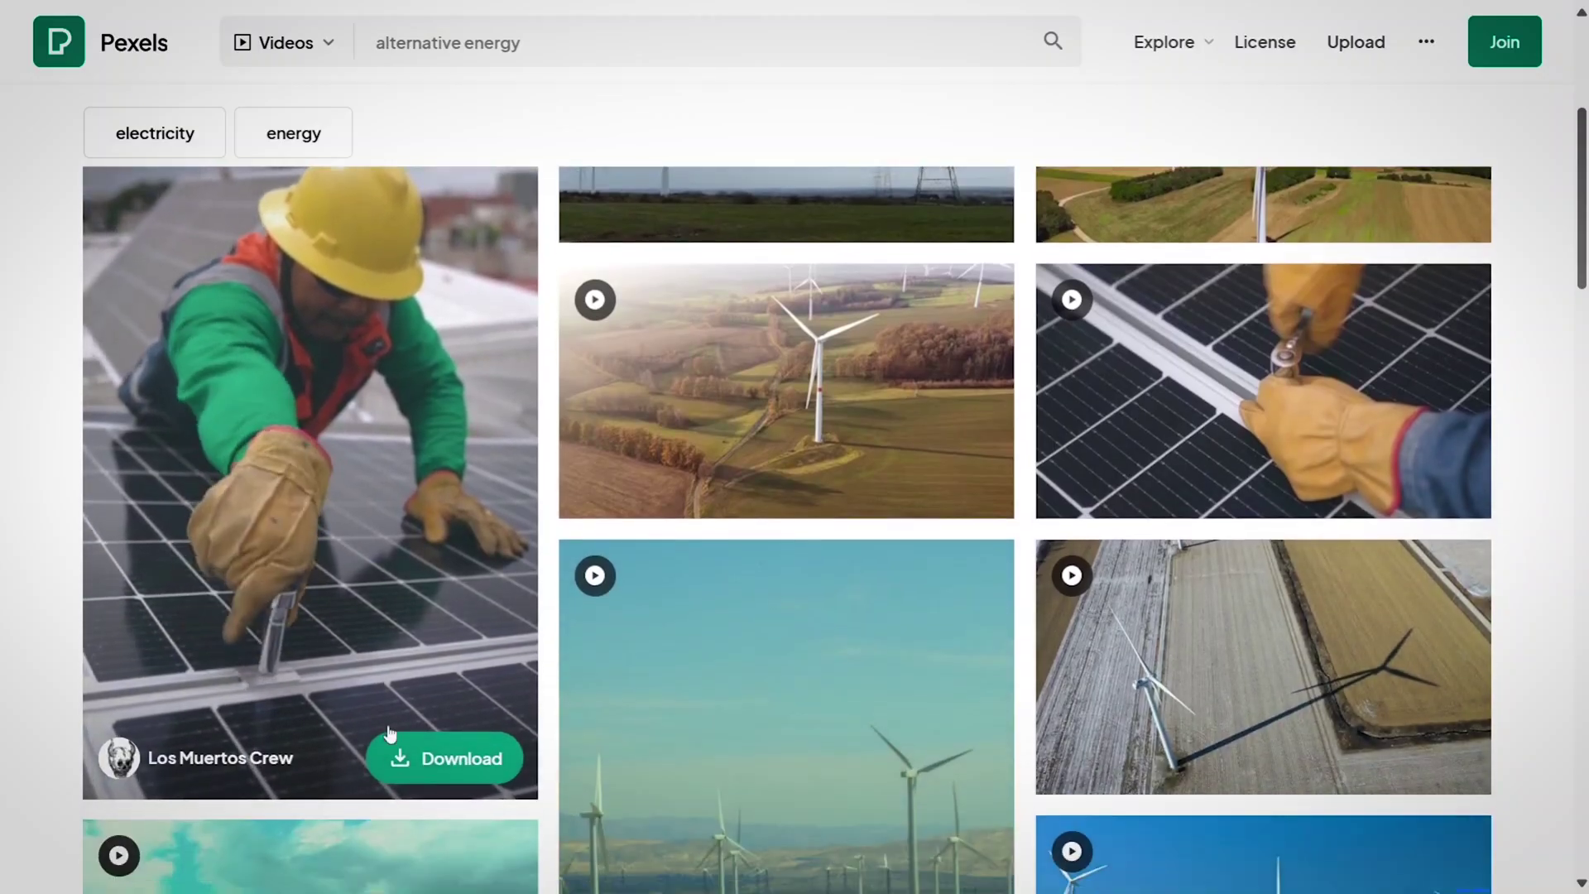
left_click(416, 762)
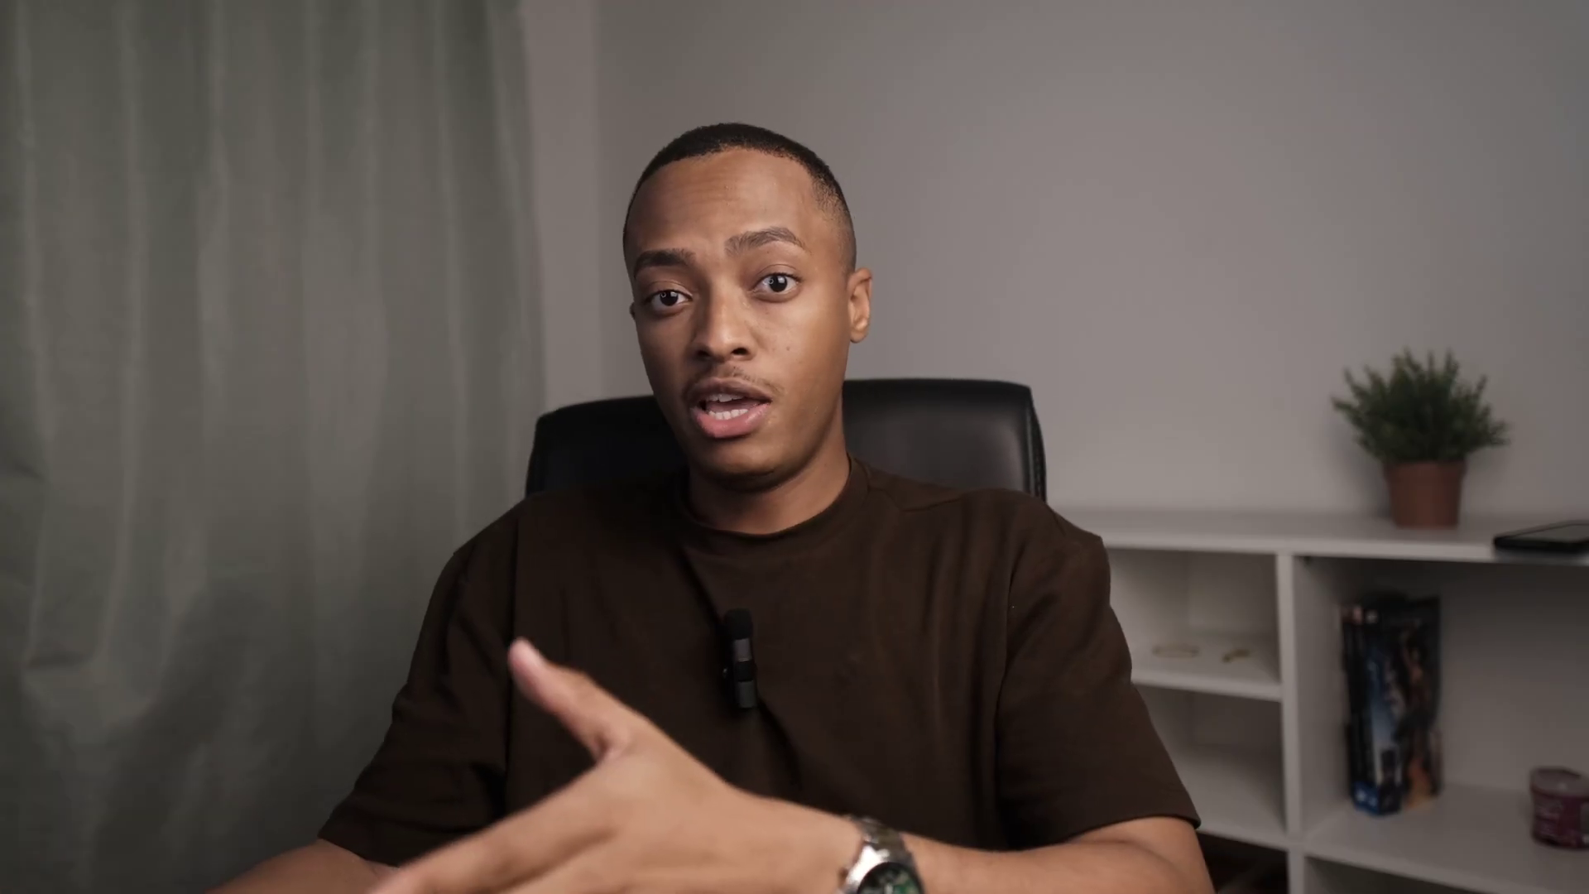